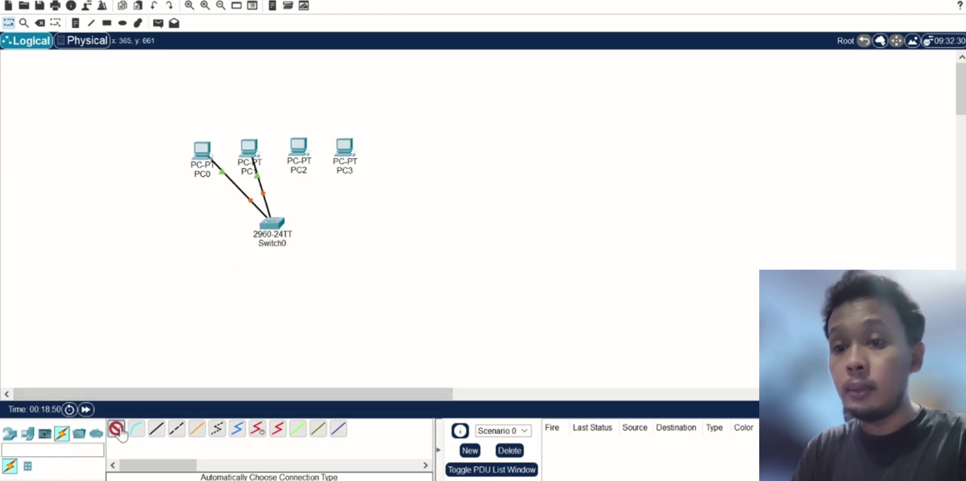
# Step: Connect PC2 and PC3 to Switch0 with automatically chosen cables
pyautogui.click(299, 147)
pyautogui.click(272, 223)
pyautogui.click(117, 428)
pyautogui.click(344, 147)
pyautogui.click(275, 221)
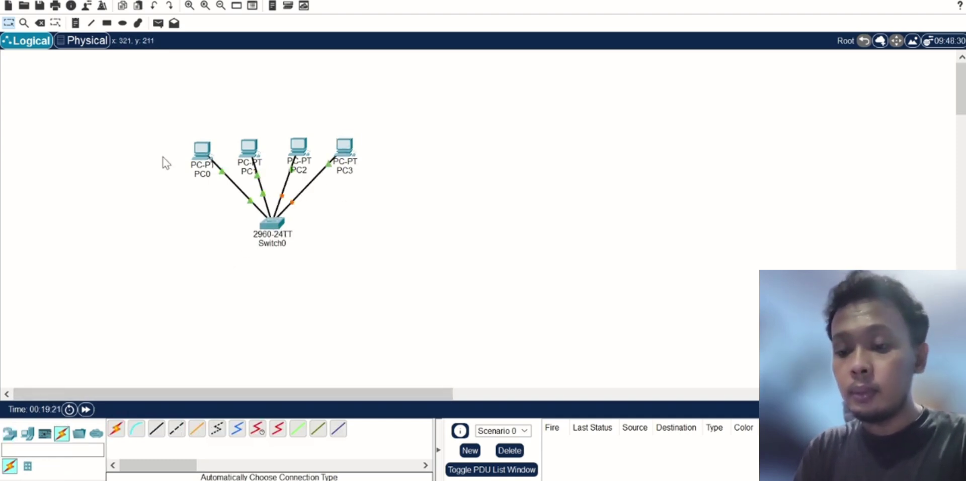
# Step: Give PC0's FastEthernet0 a static IPv4 address in the 192.168.1 network, with its default subnet mask
pyautogui.click(202, 149)
pyautogui.click(405, 100)
pyautogui.click(395, 169)
pyautogui.click(670, 224)
pyautogui.write('192')
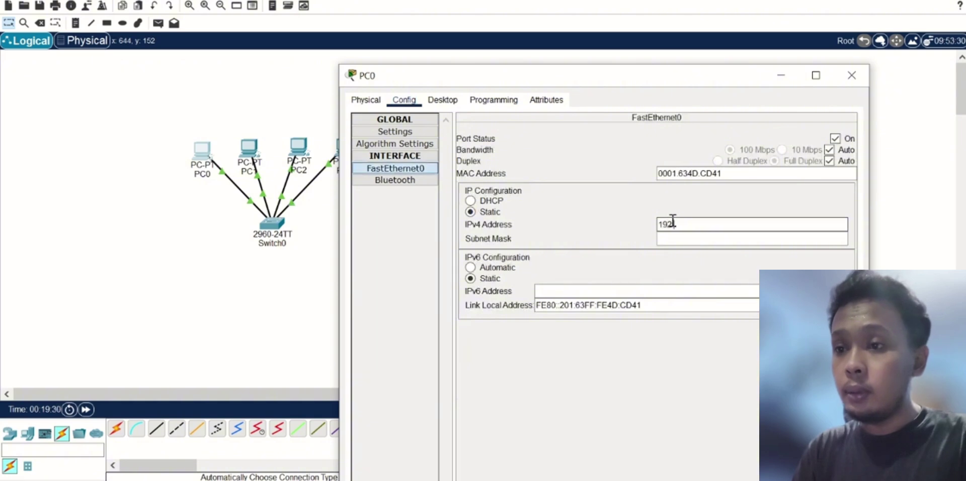
pyautogui.write('.168.1.5')
pyautogui.click(752, 238)
pyautogui.click(851, 75)
# Step: Set PC1's FastEthernet0 to the static IPv4 address 192.168.1.2 with its default subnet mask
pyautogui.click(249, 147)
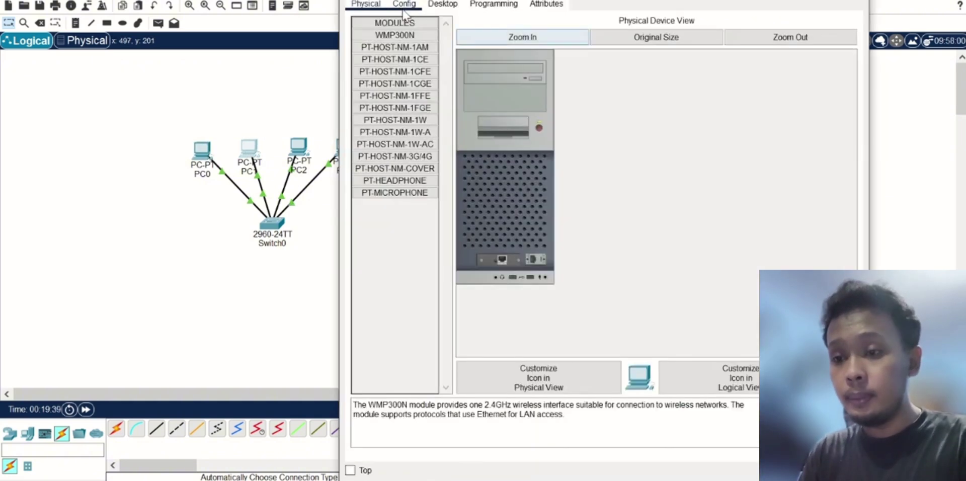
pyautogui.click(405, 4)
pyautogui.click(395, 71)
pyautogui.click(676, 126)
pyautogui.write('192.168')
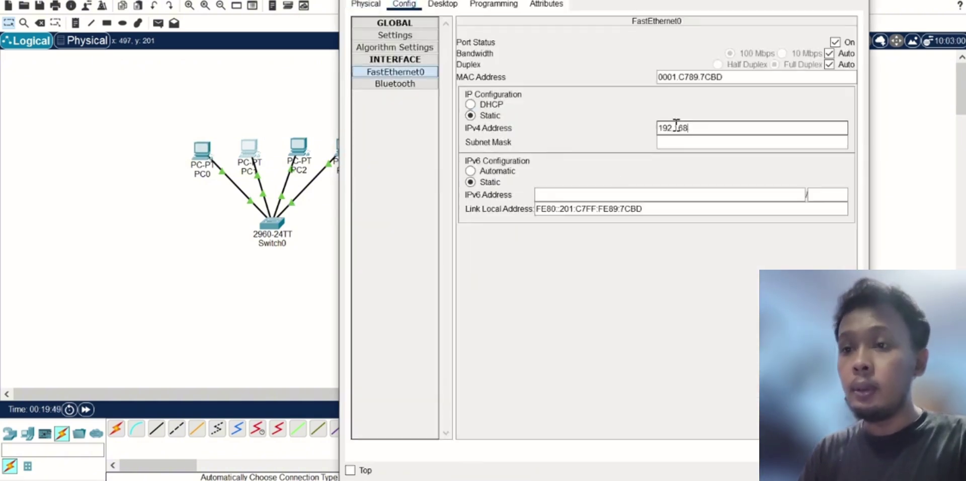
pyautogui.write('.1.6')
pyautogui.click(752, 142)
pyautogui.click(459, 432)
# Step: Set PC2's FastEthernet0 to the static IPv4 address 192.168.1.3 with subnet mask 255.255.255.0
pyautogui.click(298, 145)
pyautogui.click(405, 96)
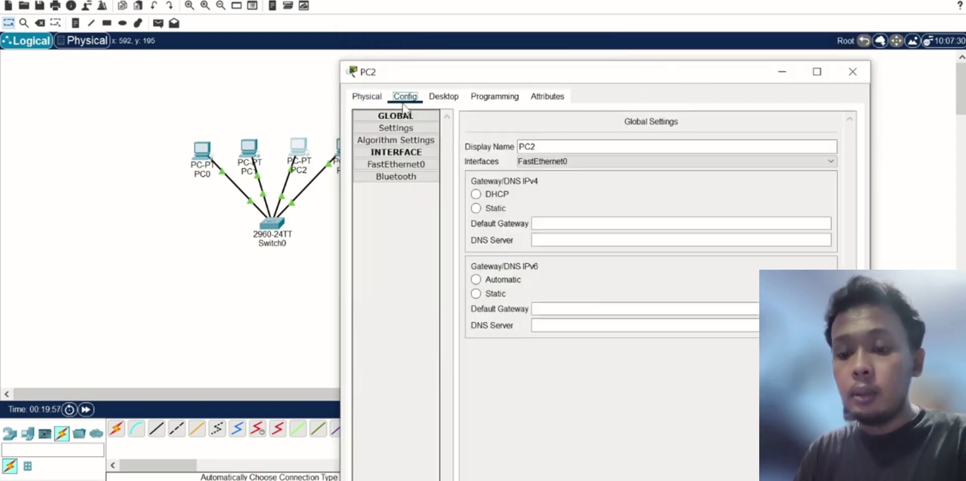
pyautogui.click(396, 164)
pyautogui.click(684, 222)
pyautogui.write('192.168.1.3')
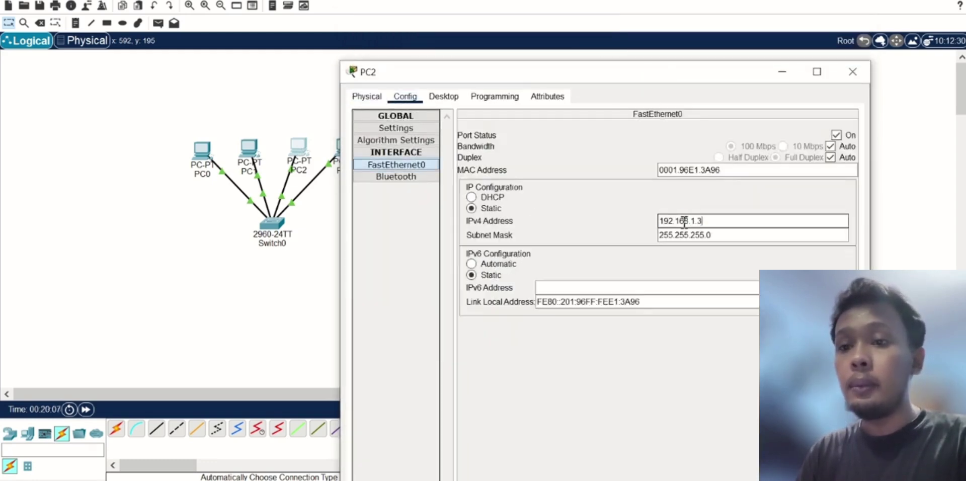
pyautogui.click(853, 72)
# Step: Set PC3's FastEthernet0 to the static IPv4 address 192.168.1.4
pyautogui.click(344, 147)
pyautogui.click(404, 3)
pyautogui.click(395, 72)
pyautogui.click(675, 128)
pyautogui.write('192.168.1.')
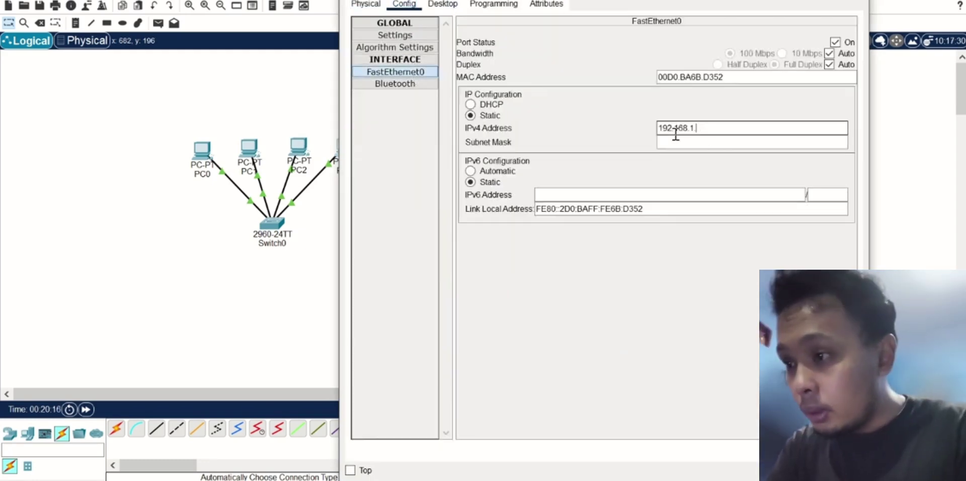
pyautogui.write('4')
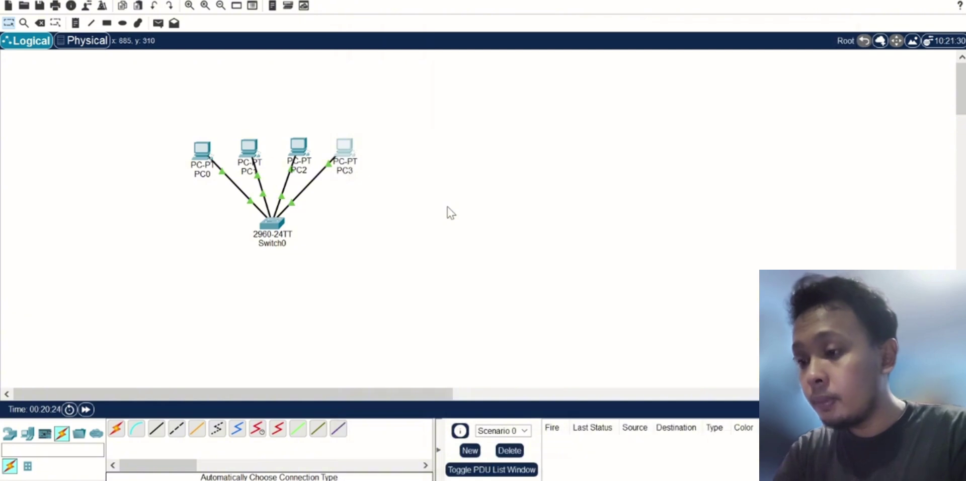
# Step: Ping 192.168.1.2, 192.168.1.3 and 192.168.1.4 from PC0's command prompt
pyautogui.click(201, 151)
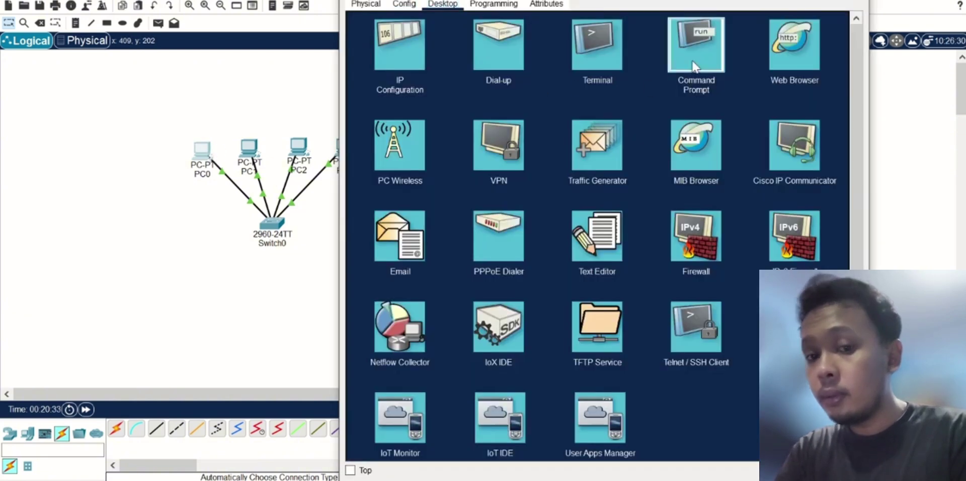
pyautogui.click(697, 71)
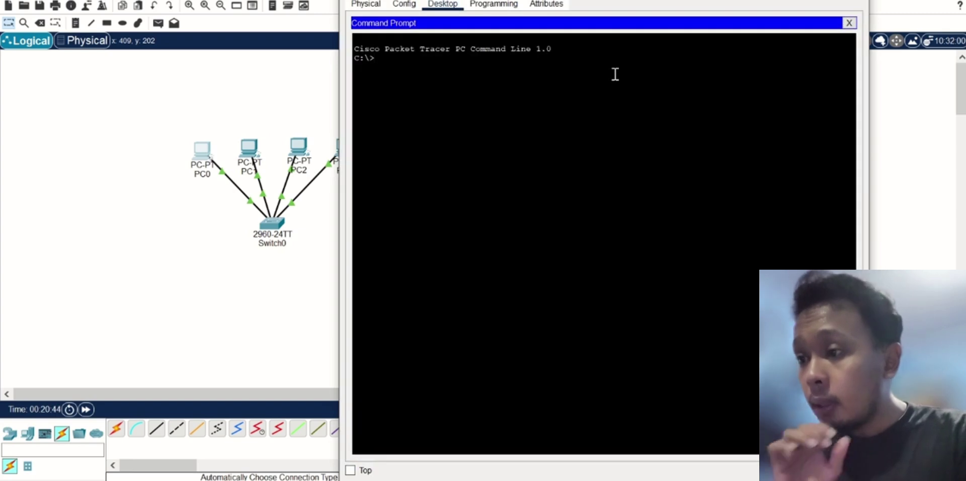
pyautogui.write('ping 192.168.1.2')
pyautogui.press('Return')
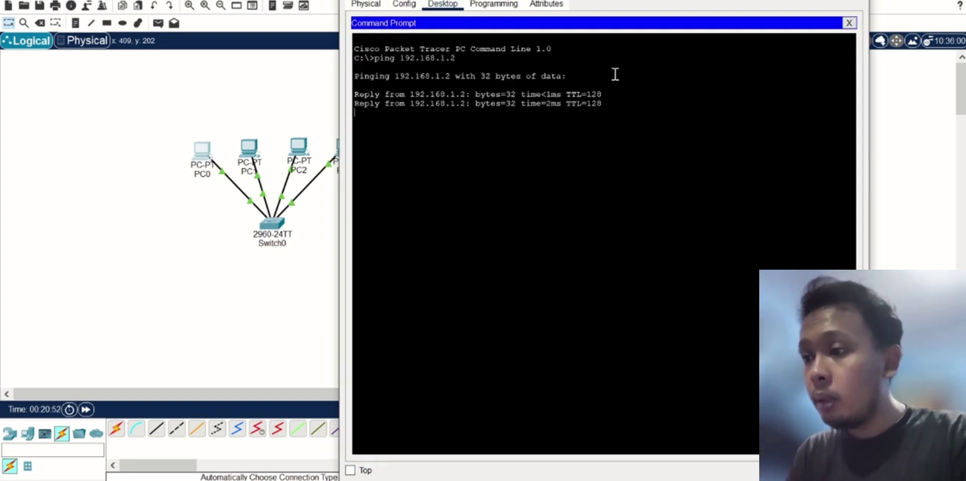
pyautogui.write('ping 192.168.1.3')
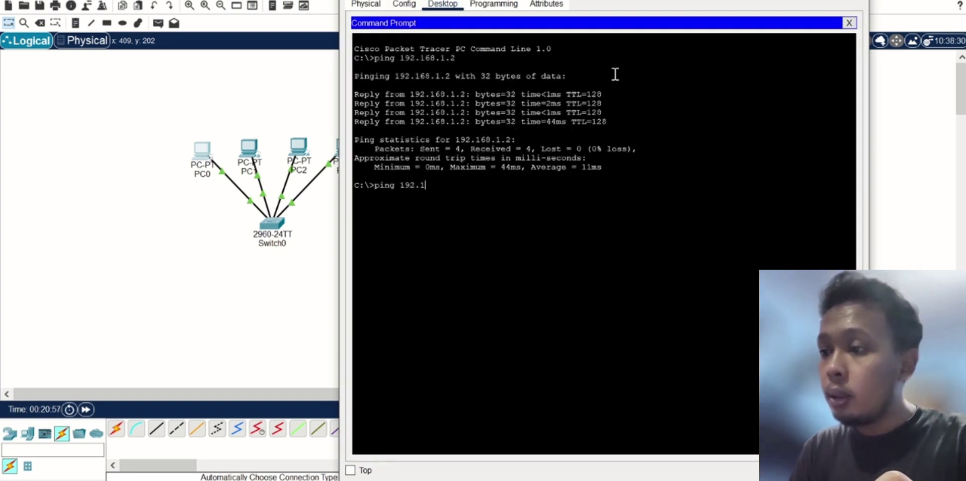
pyautogui.press('Return')
pyautogui.write('p')
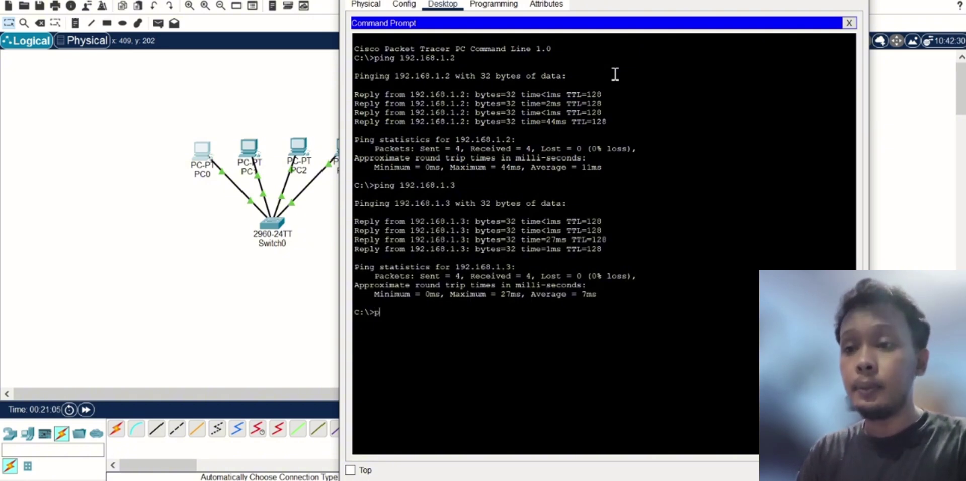
pyautogui.write('ing 192.168.1.4')
pyautogui.press('Return')
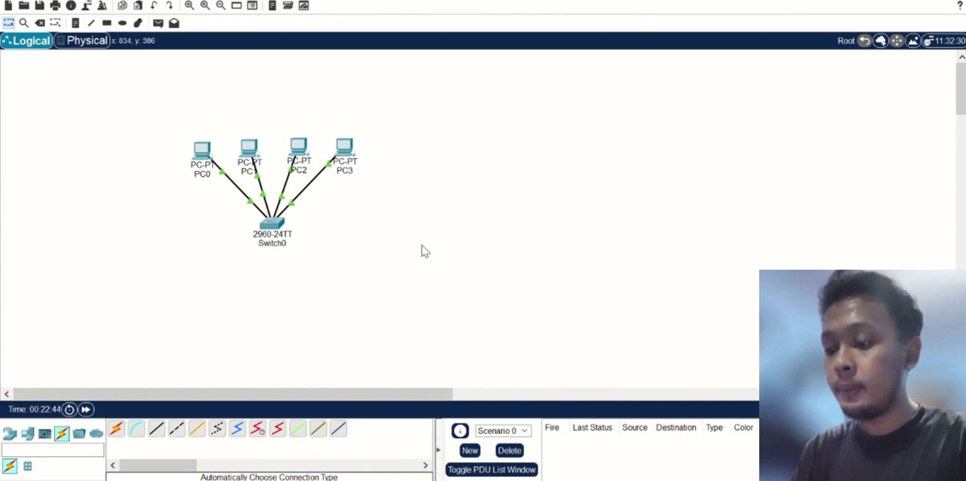
# Step: Add a Server-PT beside Switch0 and connect it to the switch with an automatically chosen cable
pyautogui.click(28, 433)
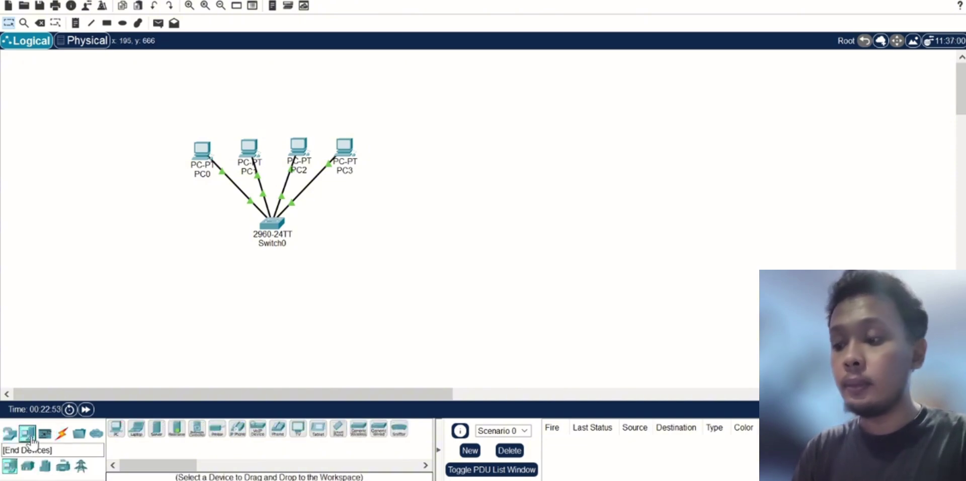
pyautogui.click(157, 428)
pyautogui.click(371, 215)
pyautogui.click(62, 433)
pyautogui.click(116, 429)
pyautogui.click(272, 223)
pyautogui.click(371, 215)
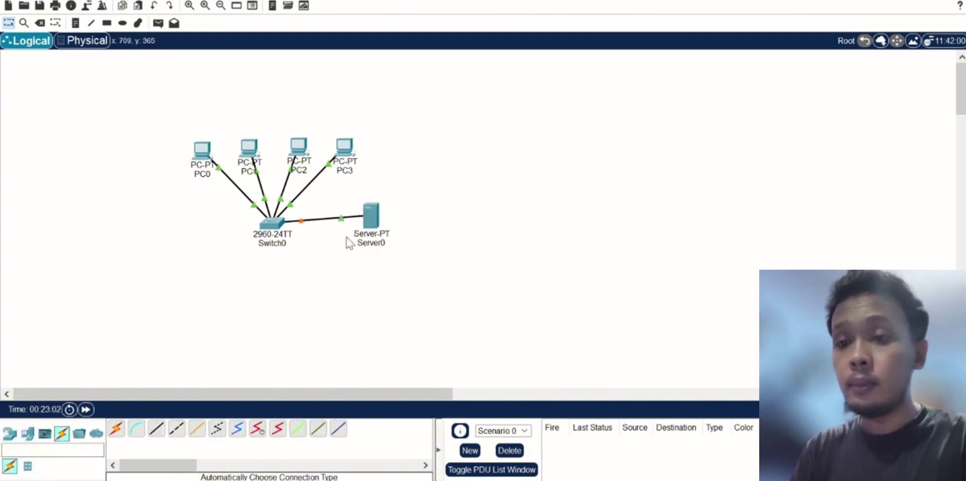
# Step: Rename the new server as Server 1.5
pyautogui.click(375, 244)
pyautogui.write('Server 1.5')
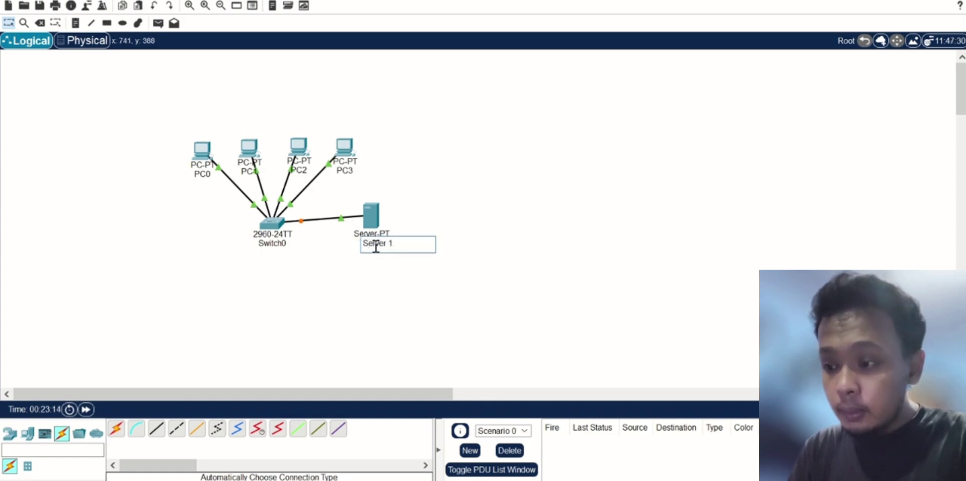
pyautogui.press('Return')
# Step: Set Server 1.5's FastEthernet0 to the static IPv4 address 192.168.1.5 with its default subnet mask
pyautogui.click(372, 214)
pyautogui.click(372, 215)
pyautogui.click(373, 215)
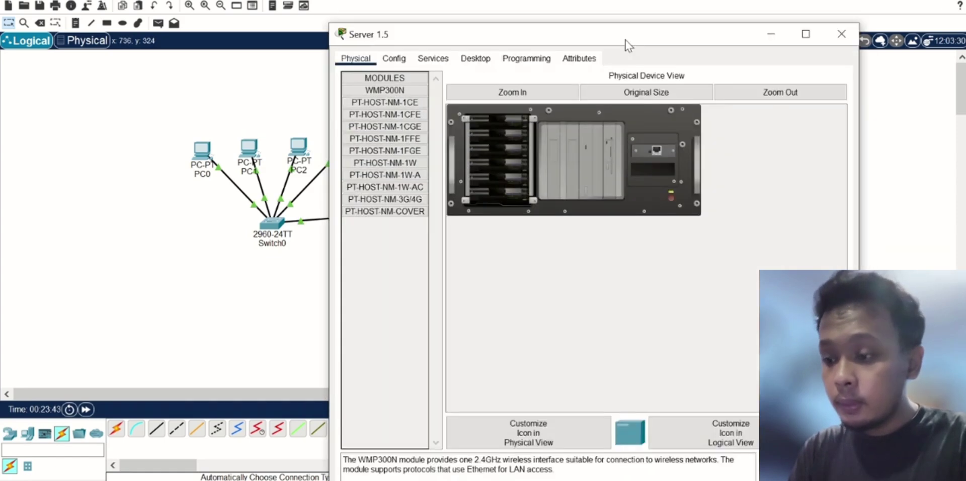
pyautogui.click(394, 59)
pyautogui.click(385, 127)
pyautogui.click(692, 183)
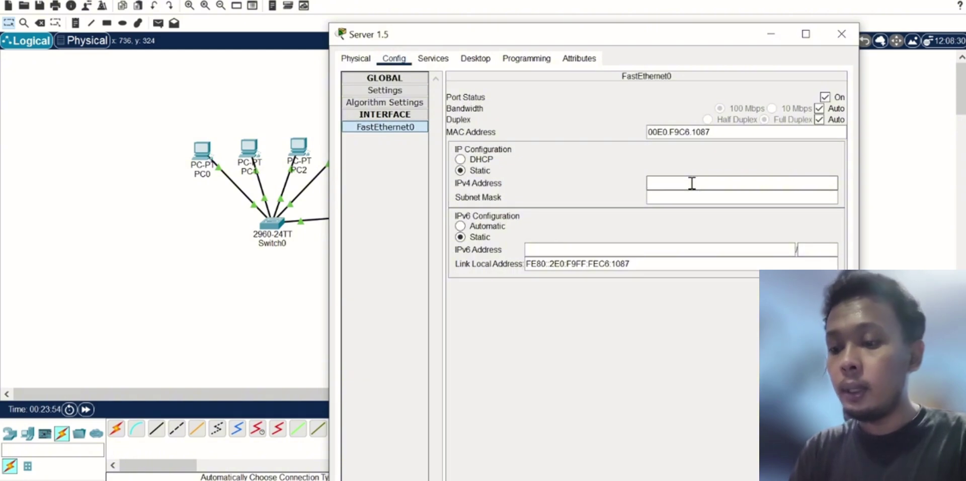
pyautogui.write('192.168.1.1')
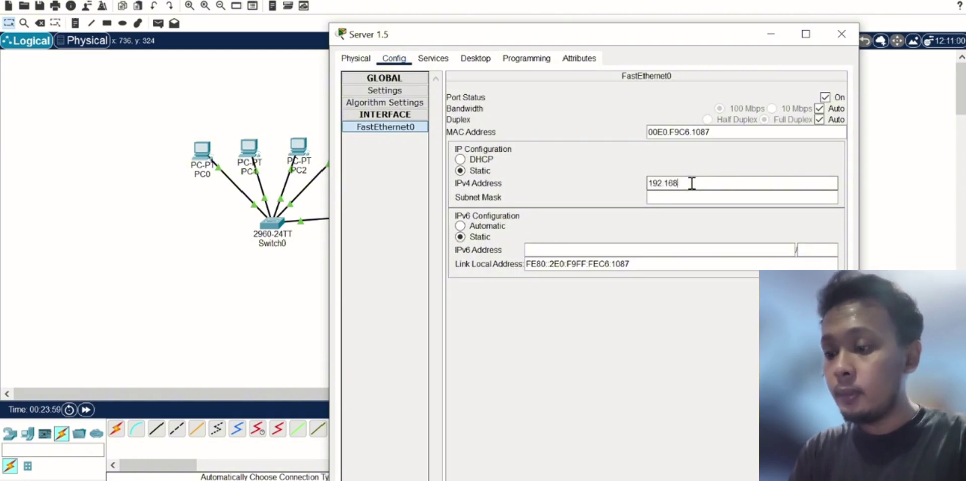
pyautogui.press('Tab')
# Step: Replace the welcome sentence in Server 1.5's HTTP index.html with "SERVER BERHASIL DI AKSES" and save the file
pyautogui.click(433, 58)
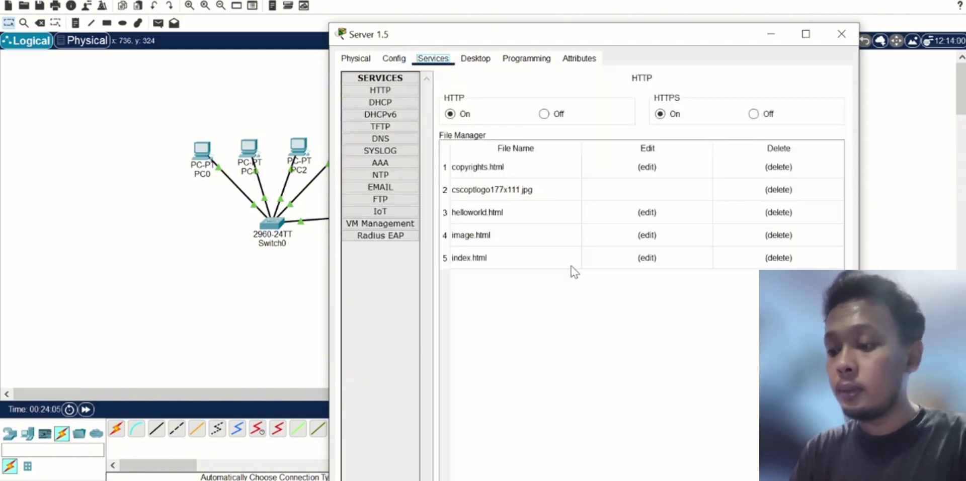
pyautogui.click(647, 258)
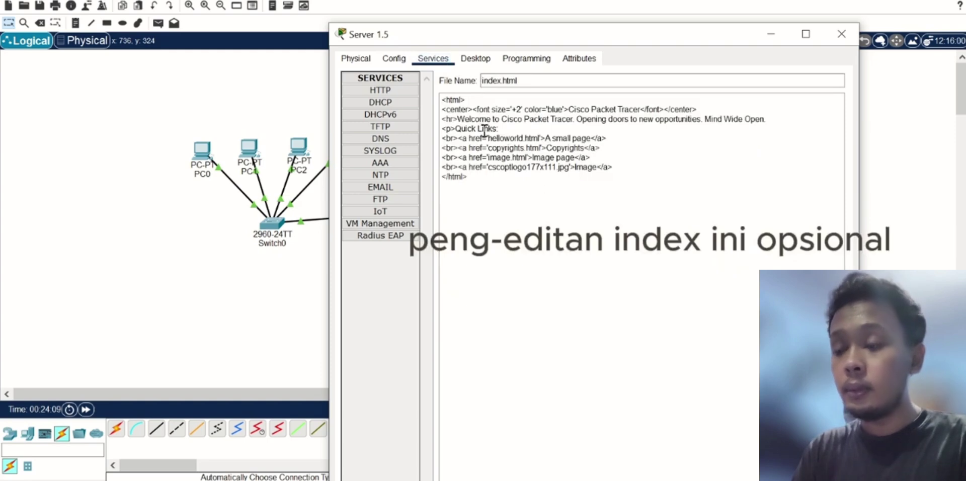
pyautogui.moveTo(457, 120); pyautogui.dragTo(772, 122)
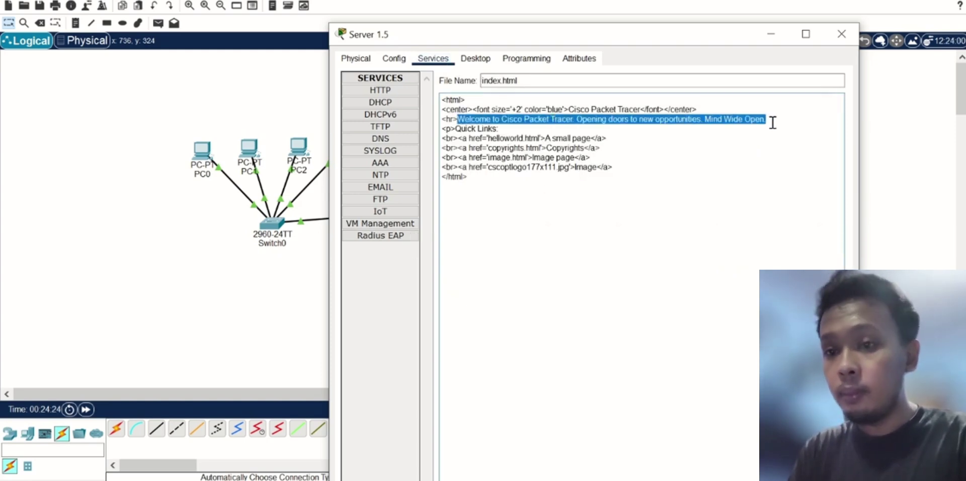
pyautogui.write('SERVER BERHASIL DI AKSES')
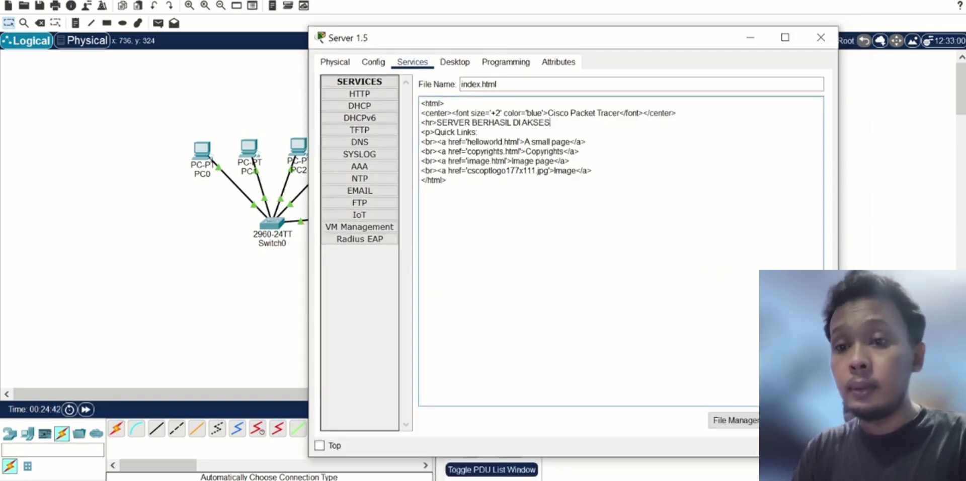
pyautogui.click(799, 419)
pyautogui.click(604, 273)
pyautogui.click(821, 38)
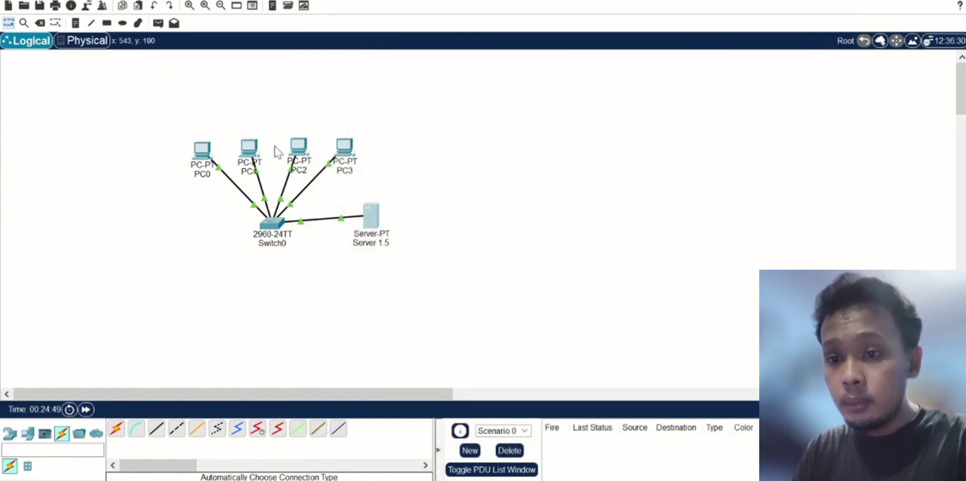
pyautogui.moveTo(205, 151)
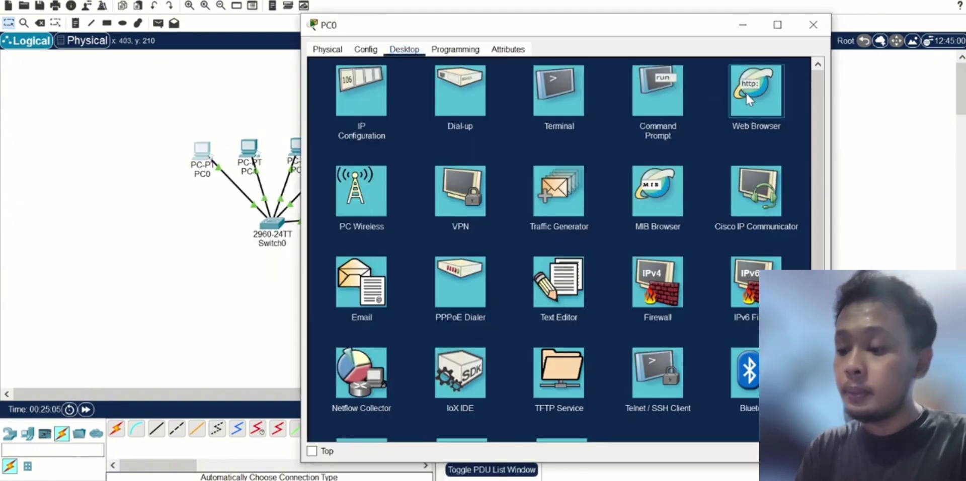
pyautogui.click(735, 95)
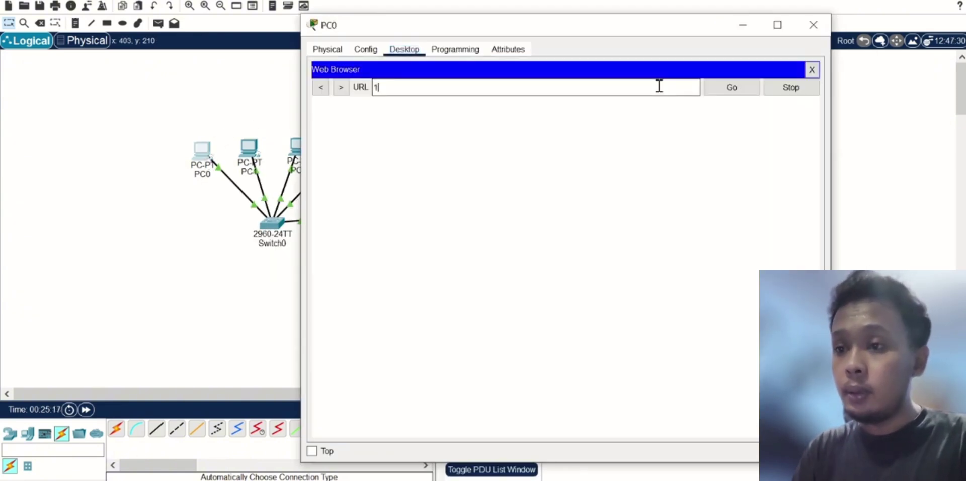
pyautogui.write('.1.5')
pyautogui.press('Return')
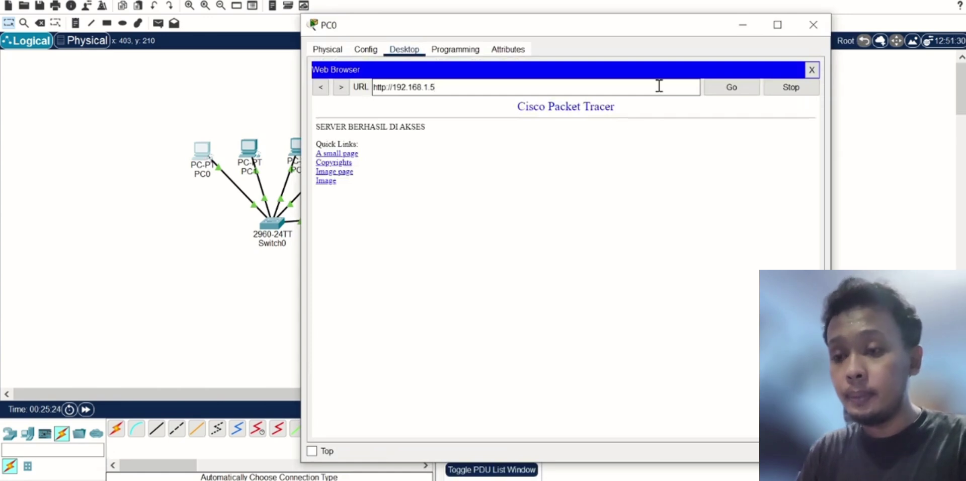
pyautogui.click(810, 24)
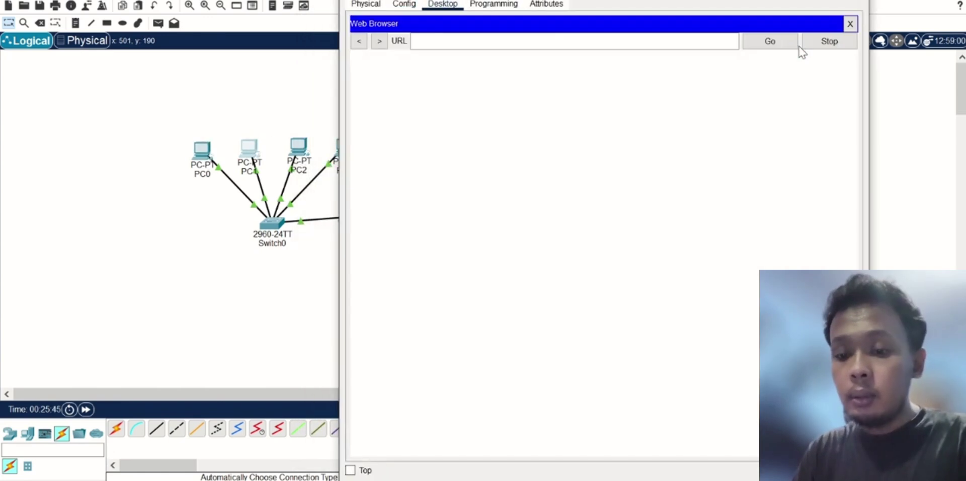
# Step: Load 192.168.1.5 in PC1's web browser to test access to the HTTP server
pyautogui.click(679, 42)
pyautogui.write('192.1')
pyautogui.write('68.1.5')
pyautogui.press('Return')
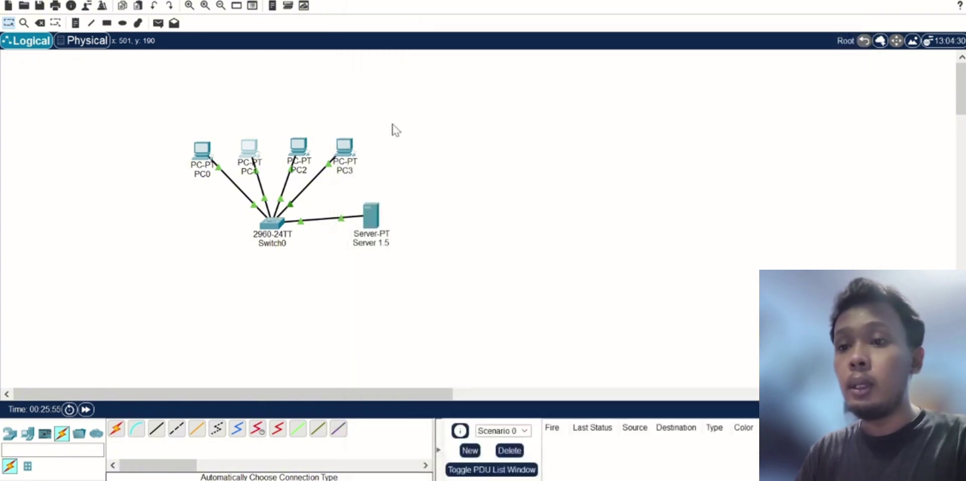
# Step: Test the HTTP server at 192.168.1.5 from the web browsers of PC2 and PC3
pyautogui.write('192.')
pyautogui.write('168.1.5')
pyautogui.press('Return')
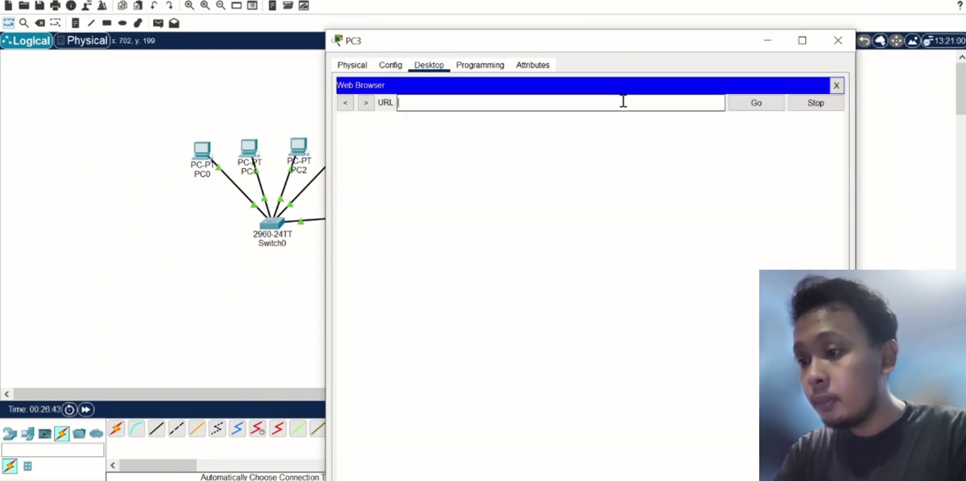
pyautogui.write('192.168.1.5')
pyautogui.press('Return')
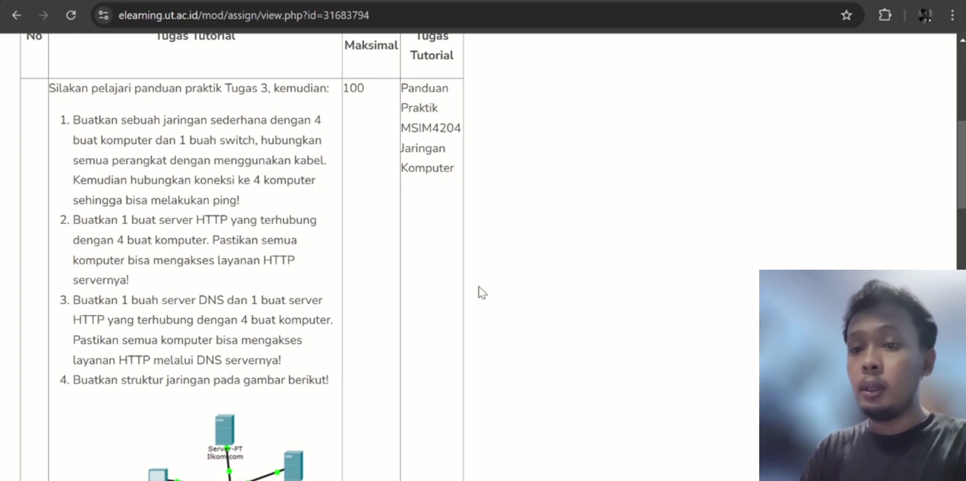
# Step: Return to Packet Tracer, add a Server-PT on the side of Switch0 opposite Server 1.5, and rename it DNS Server 1.6
pyautogui.hotkey('alt', 'Tab')
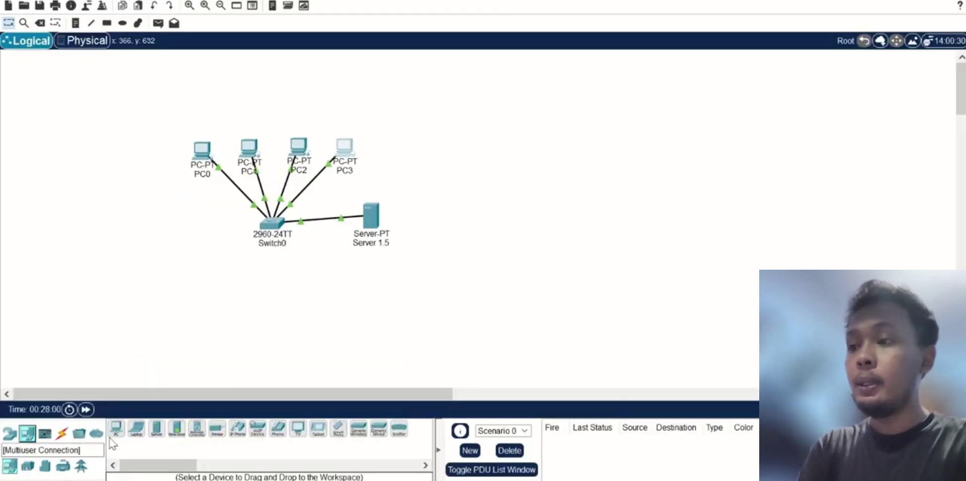
pyautogui.click(156, 428)
pyautogui.click(166, 222)
pyautogui.click(166, 241)
pyautogui.write('DNS Server 1.6')
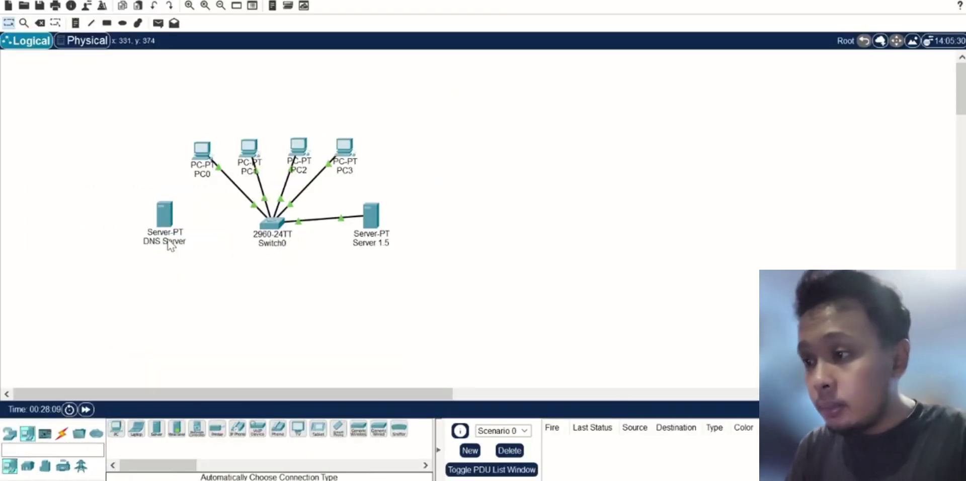
pyautogui.click(204, 249)
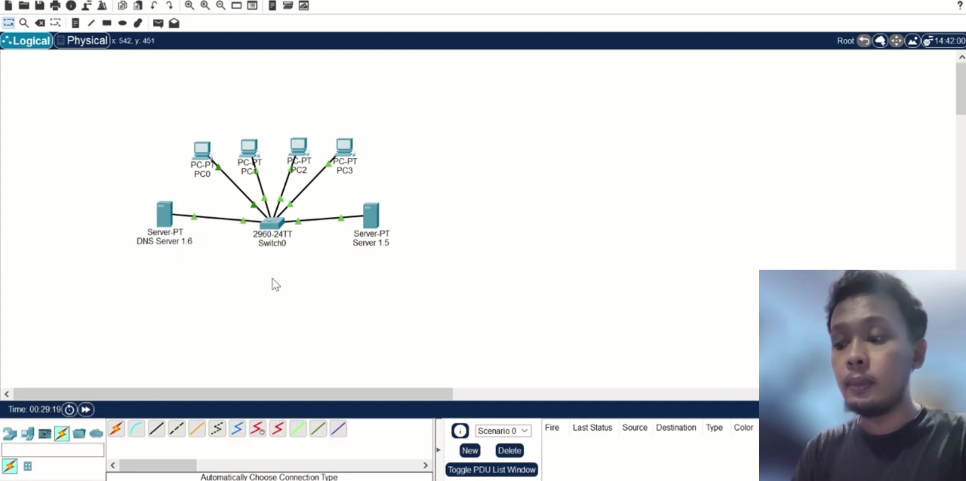
# Step: Give DNS Server 1.6's FastEthernet0 interface the static IPv4 address 192.168.1.6 with subnet mask 255.255.255.0
pyautogui.click(164, 214)
pyautogui.click(380, 151)
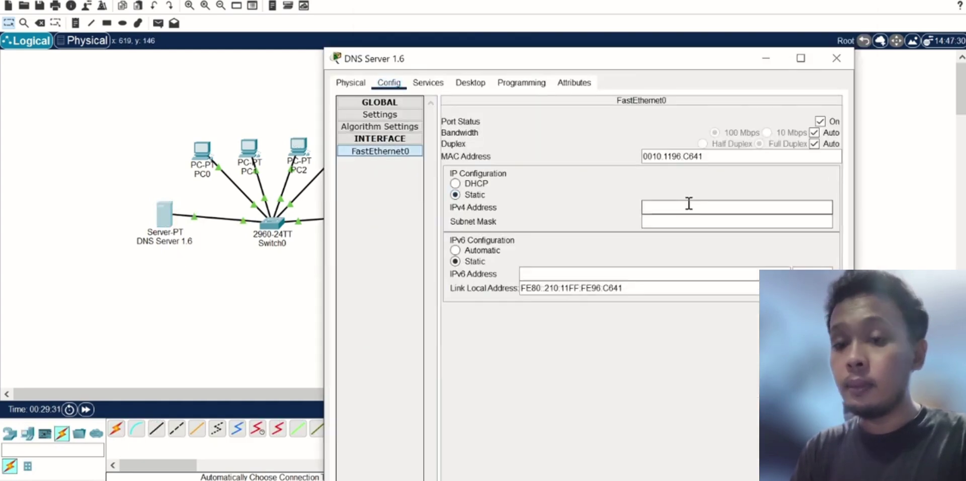
pyautogui.click(689, 207)
pyautogui.write('192.168.1.6')
pyautogui.click(687, 222)
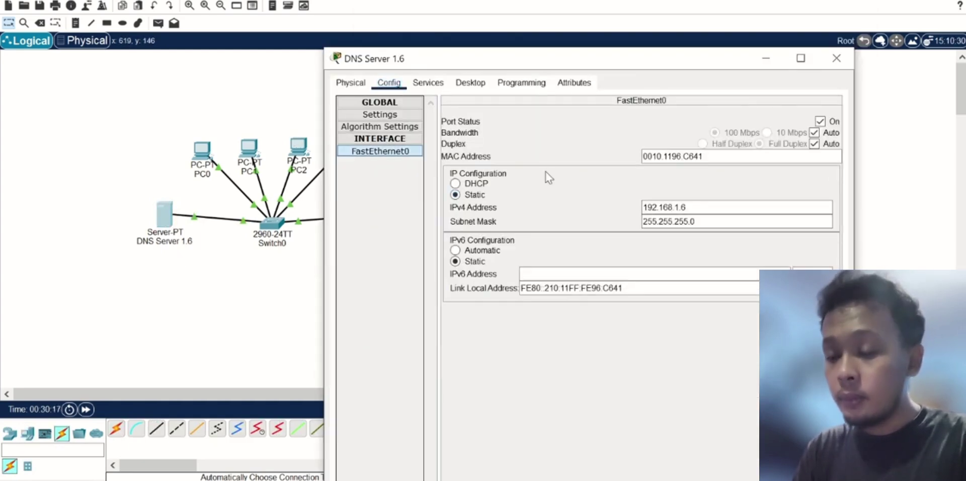
# Step: Enable the DNS service on DNS Server 1.6 and add an A record for music.com
pyautogui.click(420, 81)
pyautogui.click(387, 159)
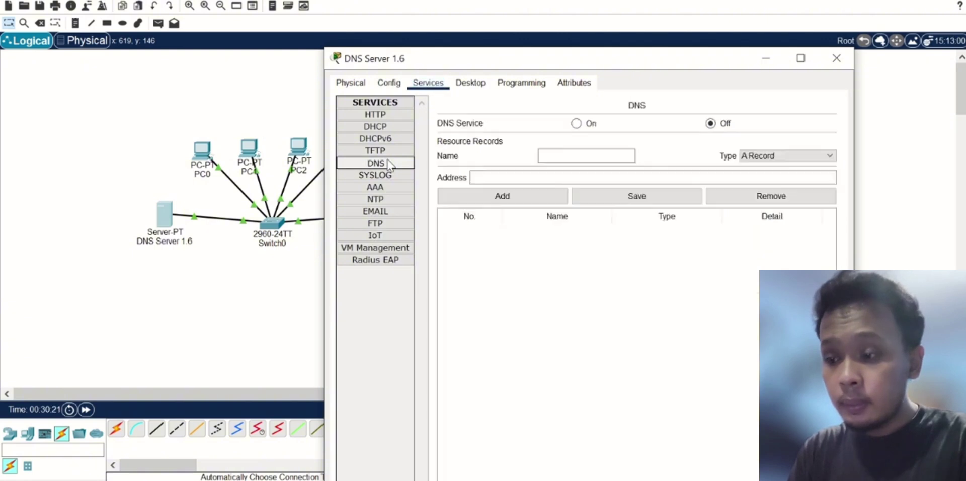
pyautogui.click(576, 123)
pyautogui.click(570, 157)
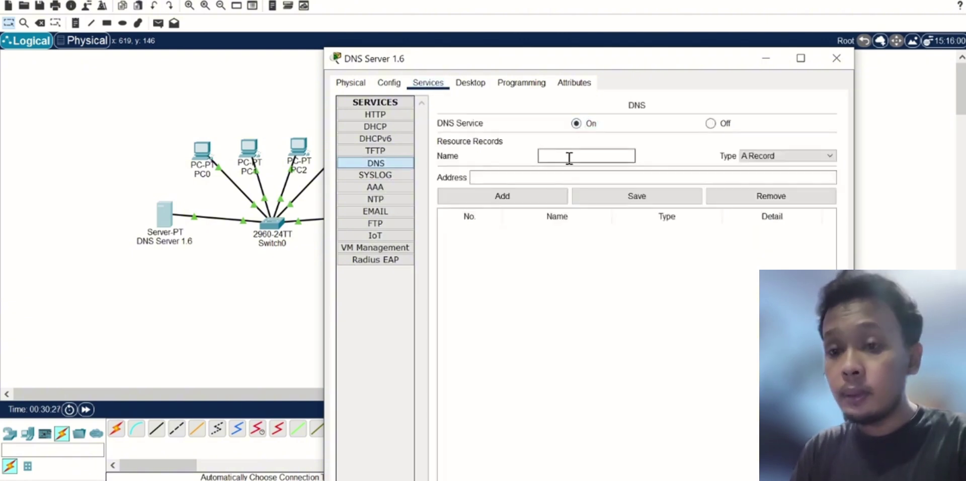
pyautogui.write('music.')
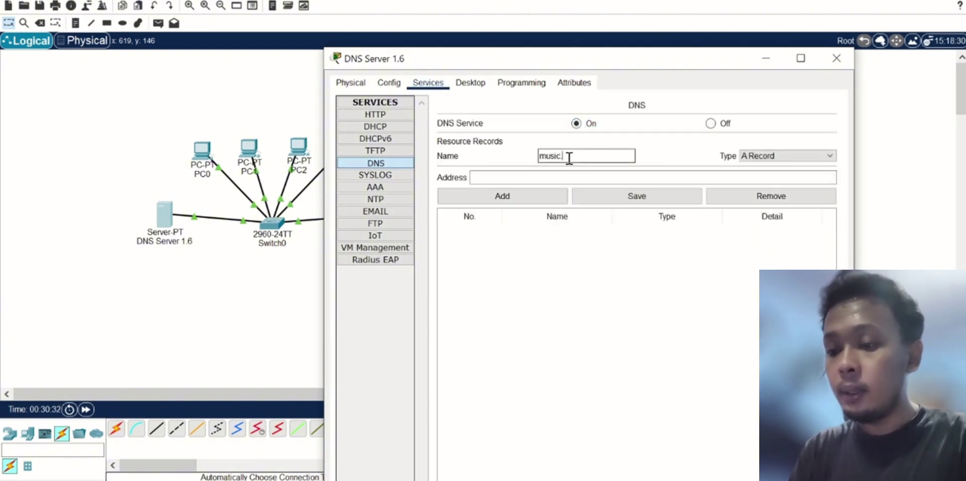
pyautogui.write('com')
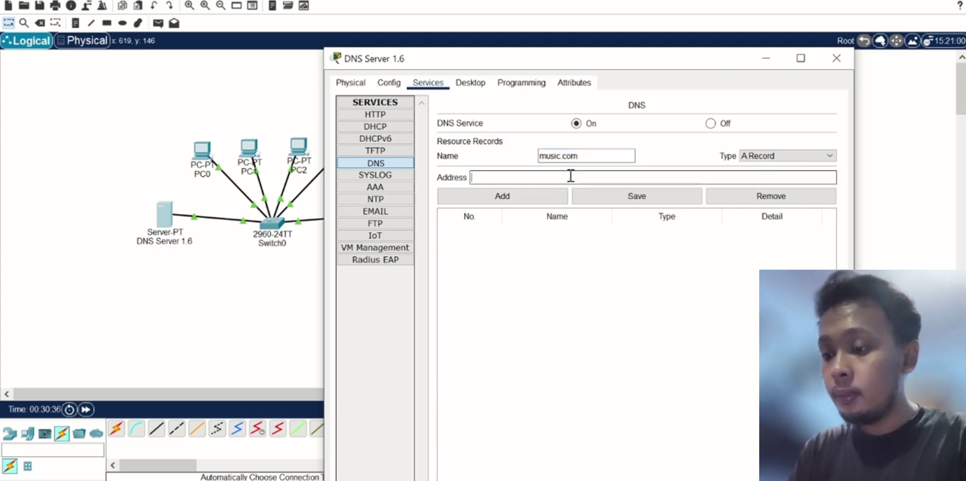
pyautogui.click(539, 194)
pyautogui.click(836, 58)
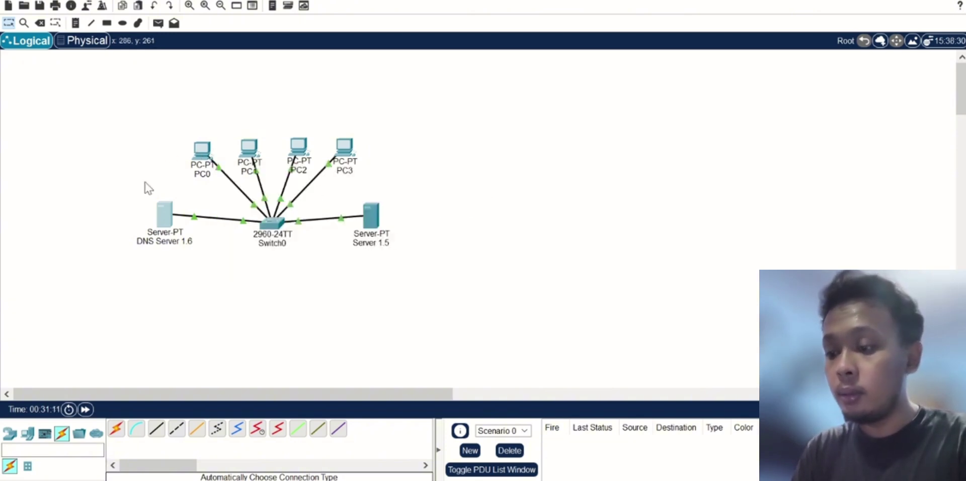
# Step: Set the IPv4 DNS server of PC0 and PC1 to 192.168.1.6
pyautogui.click(201, 161)
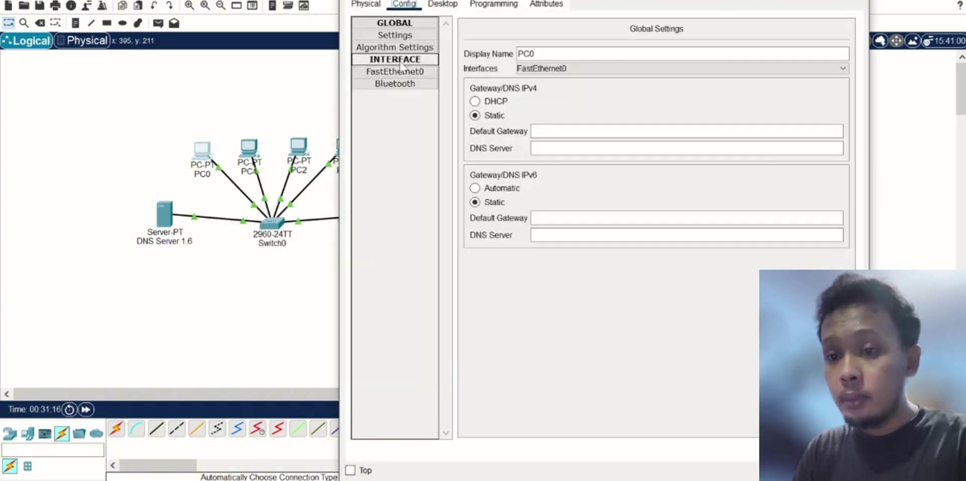
pyautogui.click(560, 146)
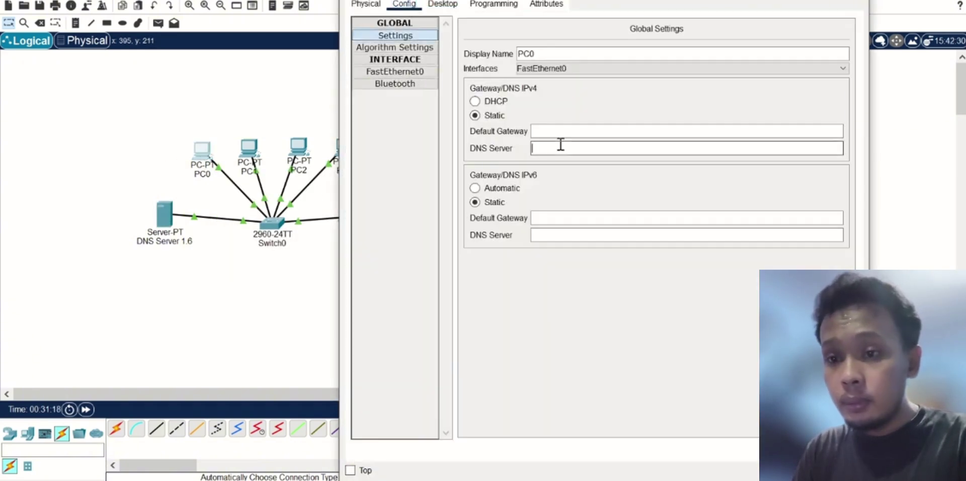
pyautogui.write('192.168.1.6')
pyautogui.click(565, 149)
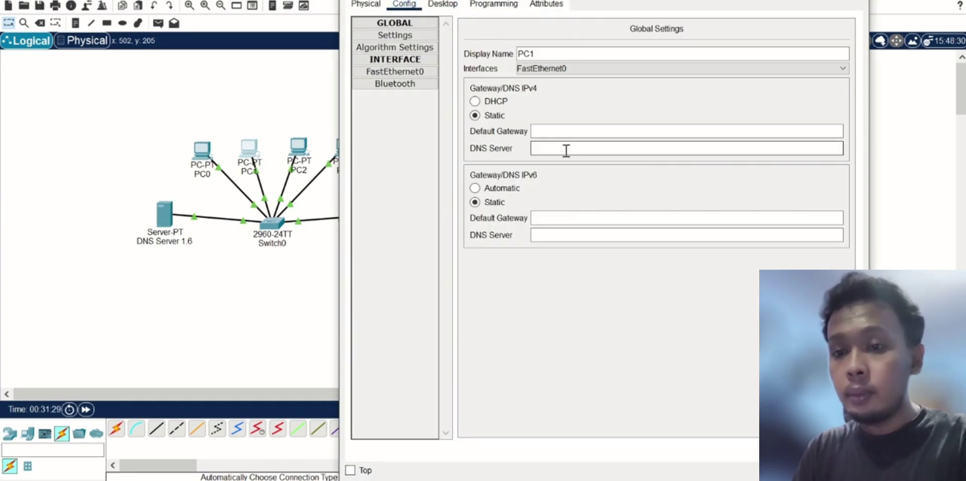
pyautogui.write('192.168.1.6')
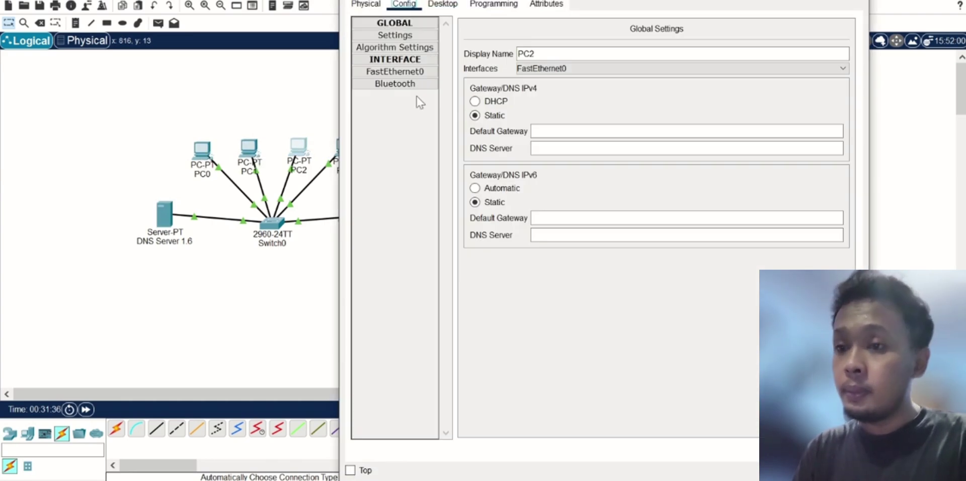
# Step: Set the IPv4 DNS server of PC2 and PC3 to 192.168.1.6
pyautogui.click(563, 148)
pyautogui.write('192.168.1.6')
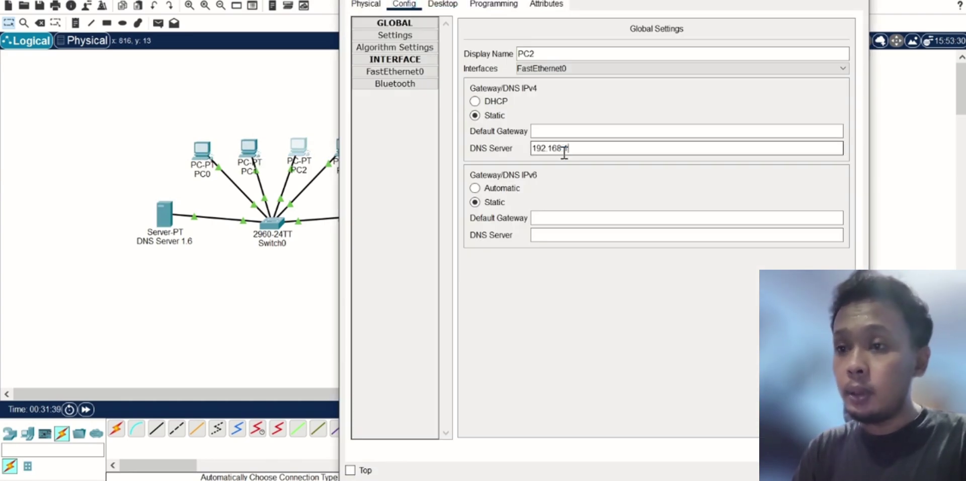
pyautogui.click(563, 245)
pyautogui.write('192.168.1.6')
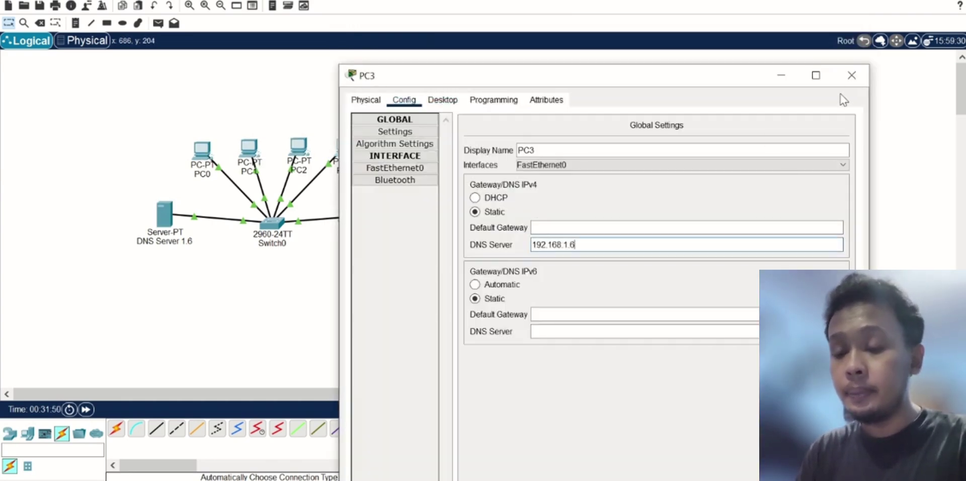
pyautogui.click(851, 75)
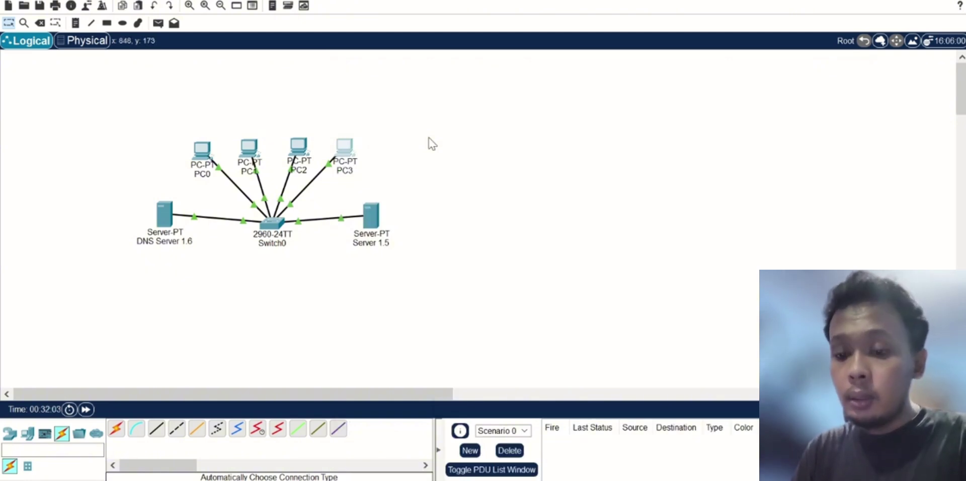
# Step: Test DNS access by loading music.com in the web browsers of PC0 and PC1
pyautogui.click(202, 149)
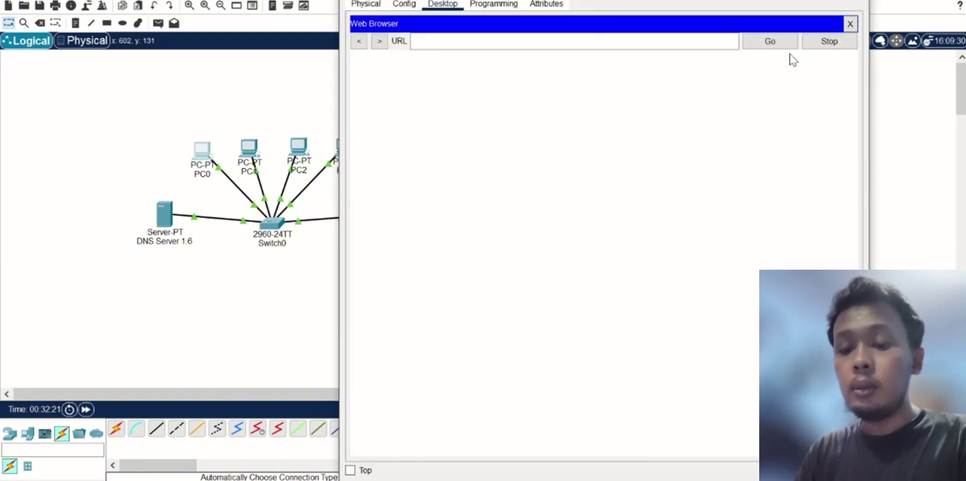
pyautogui.click(647, 43)
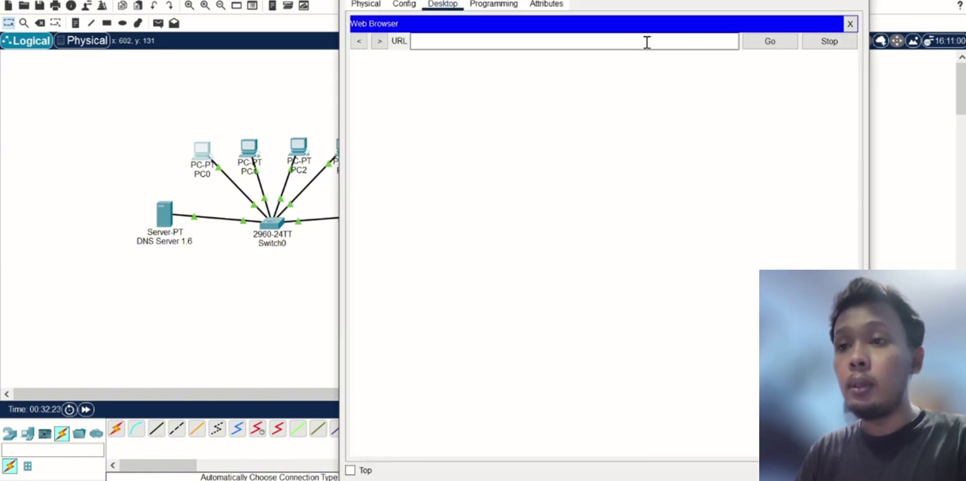
pyautogui.write('music.com')
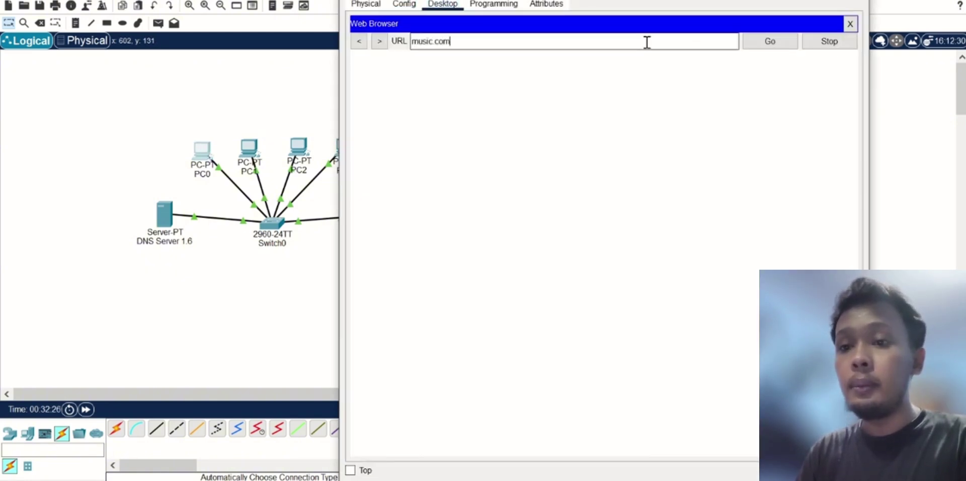
pyautogui.press('Return')
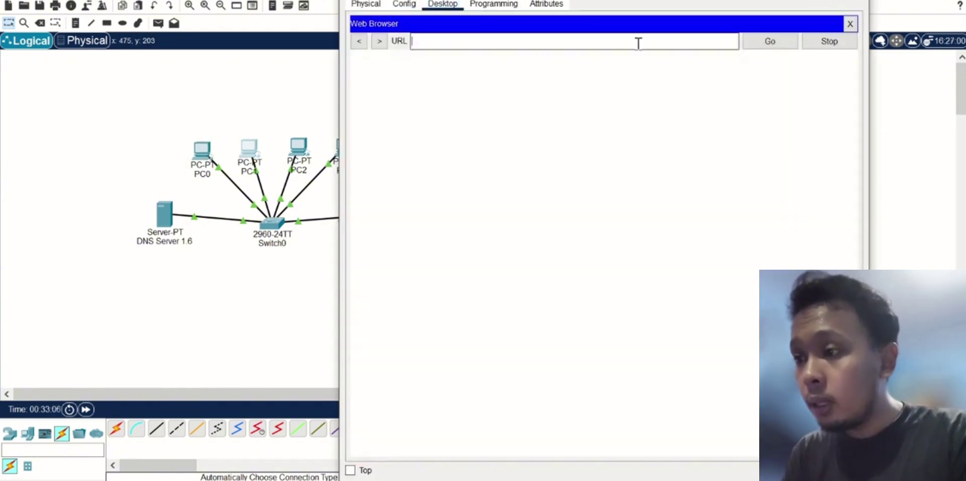
pyautogui.write('music.com')
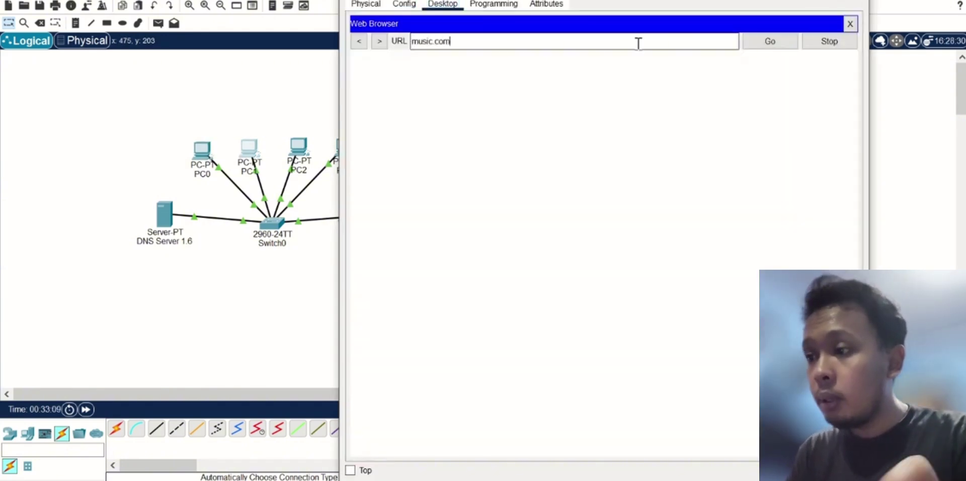
pyautogui.press('Return')
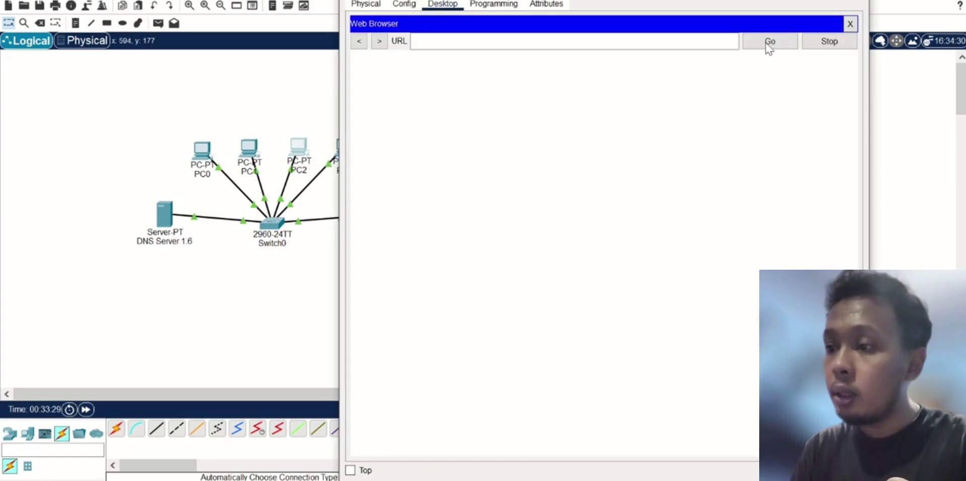
# Step: Load music.com in the web browsers of PC2 and PC3 to test name resolution
pyautogui.write('music.com')
pyautogui.press('Return')
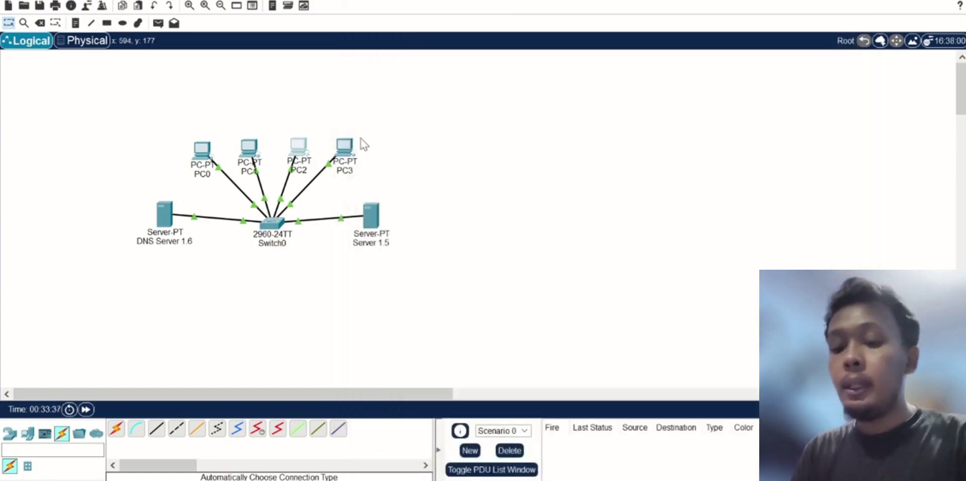
pyautogui.click(345, 154)
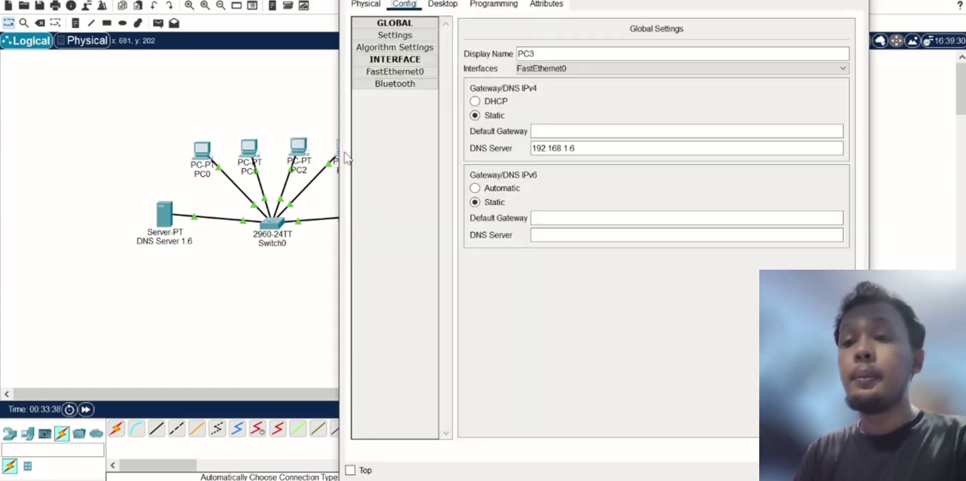
pyautogui.click(443, 3)
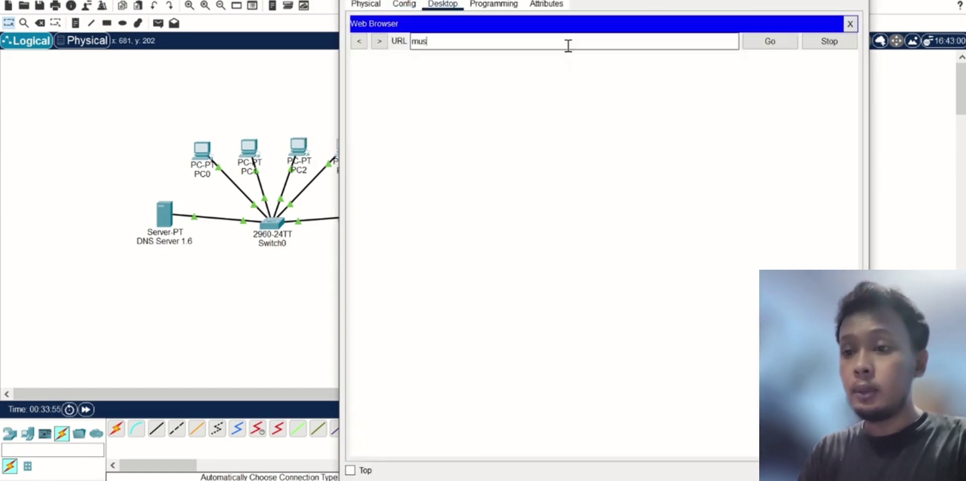
pyautogui.write('music.com')
pyautogui.press('Return')
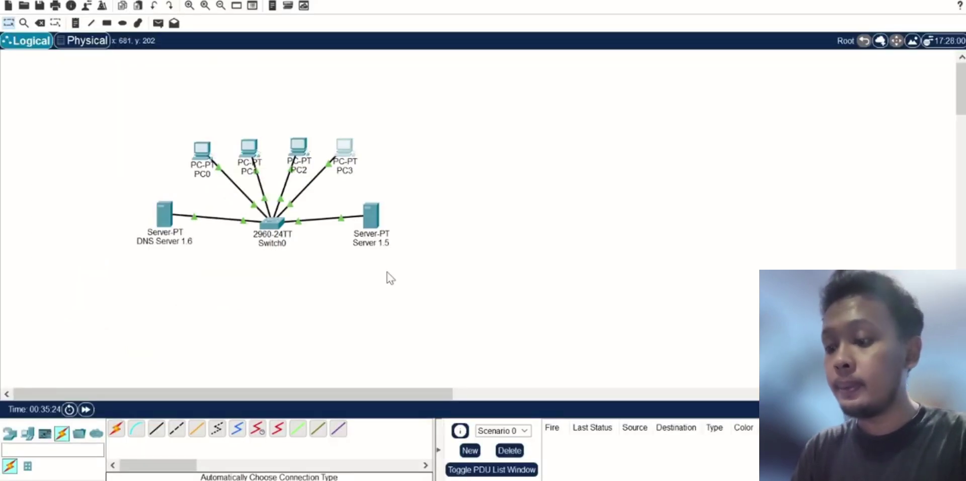
# Step: Delete the existing topology and place two new PC-PT devices named PC0 and PC1
pyautogui.moveTo(145, 119); pyautogui.dragTo(435, 256)
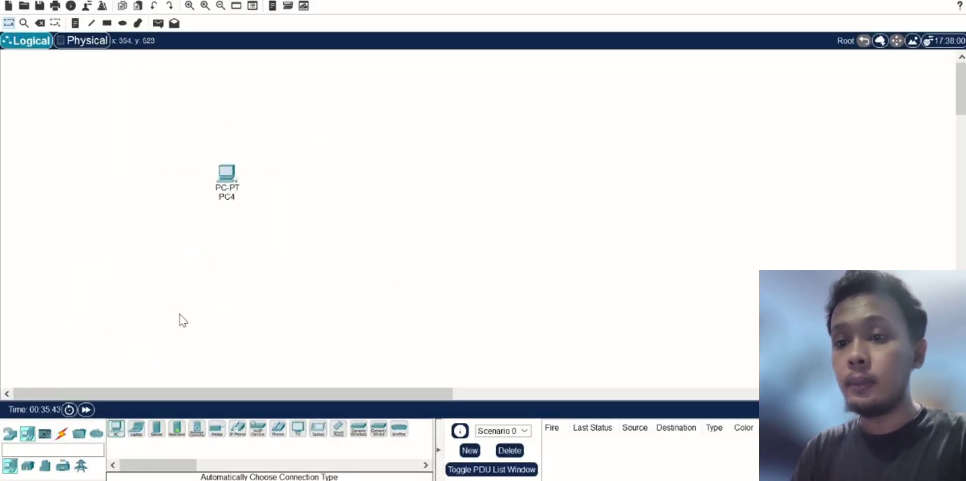
pyautogui.click(155, 244)
pyautogui.click(155, 266)
pyautogui.click(226, 196)
pyautogui.write('PC1')
pyautogui.press('Return')
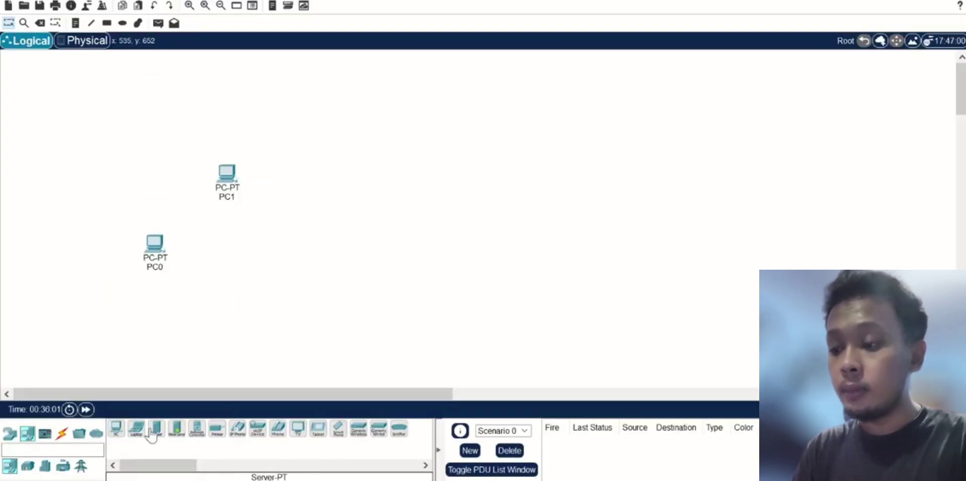
# Step: Add three Server-PT devices below the two PCs
pyautogui.moveTo(157, 428); pyautogui.dragTo(245, 300)
pyautogui.moveTo(156, 428); pyautogui.dragTo(327, 302)
pyautogui.moveTo(156, 428); pyautogui.dragTo(172, 345)
# Step: Add an ISR4331 router and two 2960-24TT switches to the workspace
pyautogui.click(9, 466)
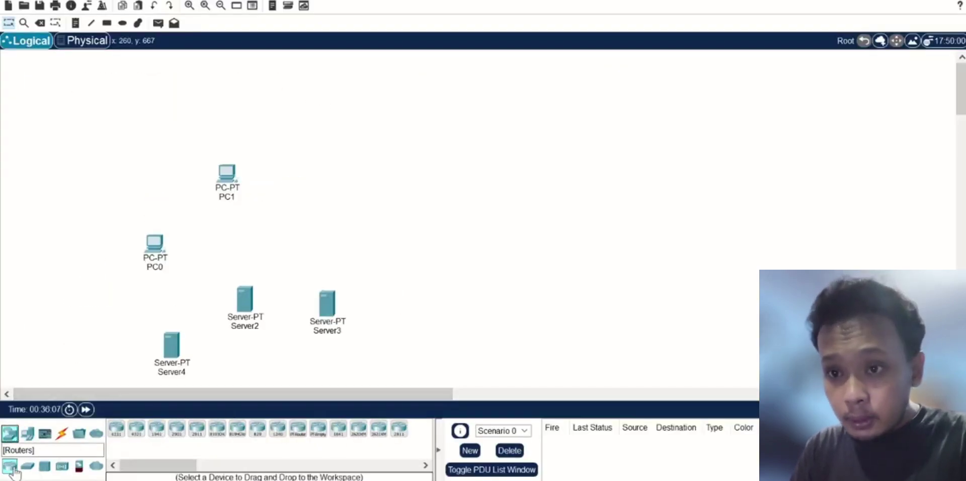
pyautogui.moveTo(116, 428); pyautogui.dragTo(405, 232)
pyautogui.click(27, 466)
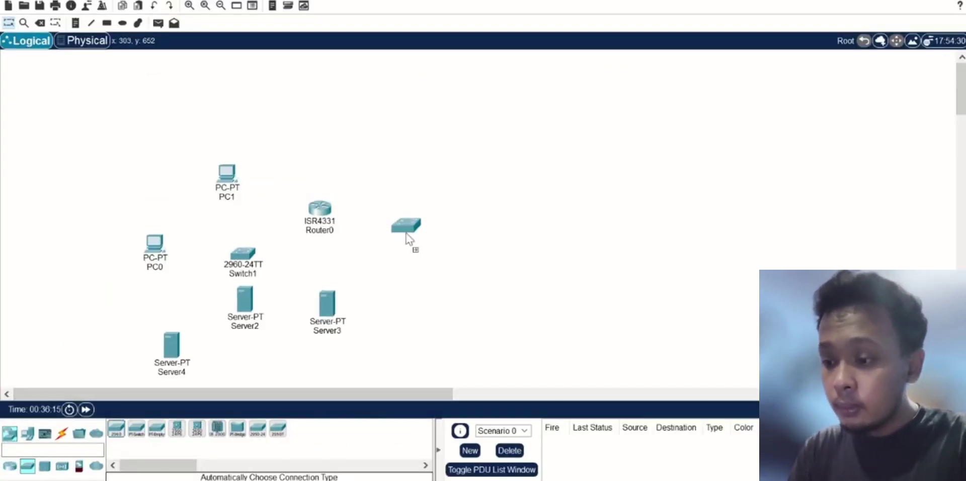
# Step: Rename Server4 to pendilkom.com, Server2 to ilkom.com and Server3 to DNS Server
pyautogui.click(171, 372)
pyautogui.write('P')
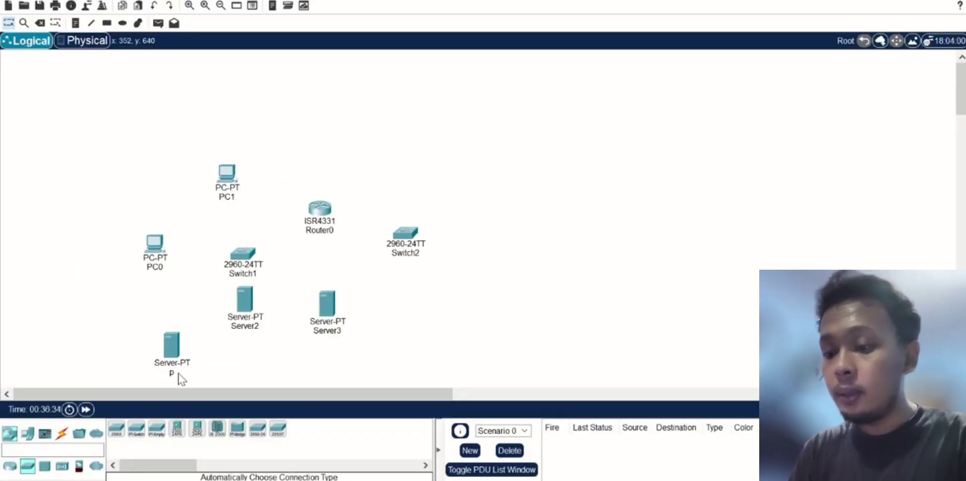
pyautogui.write('endilkom.com')
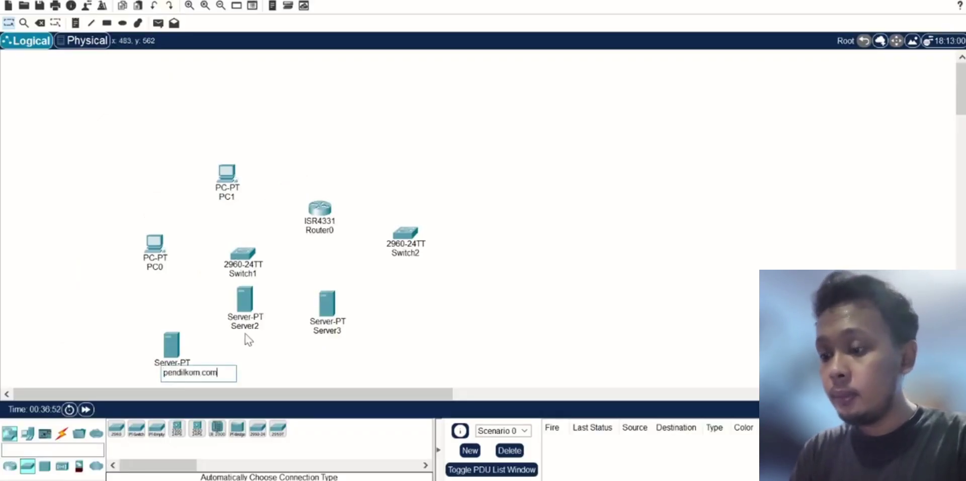
pyautogui.click(245, 326)
pyautogui.write('ilkom.com')
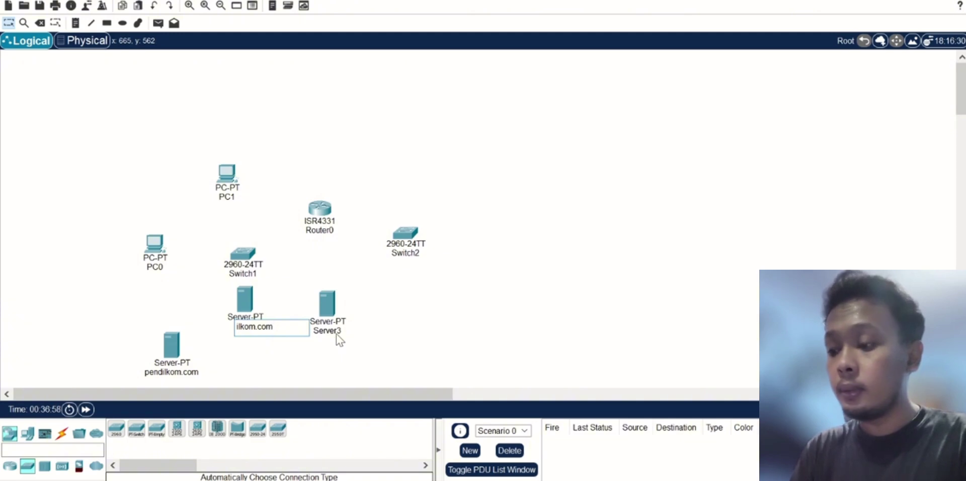
pyautogui.click(336, 335)
pyautogui.write('DNS Server')
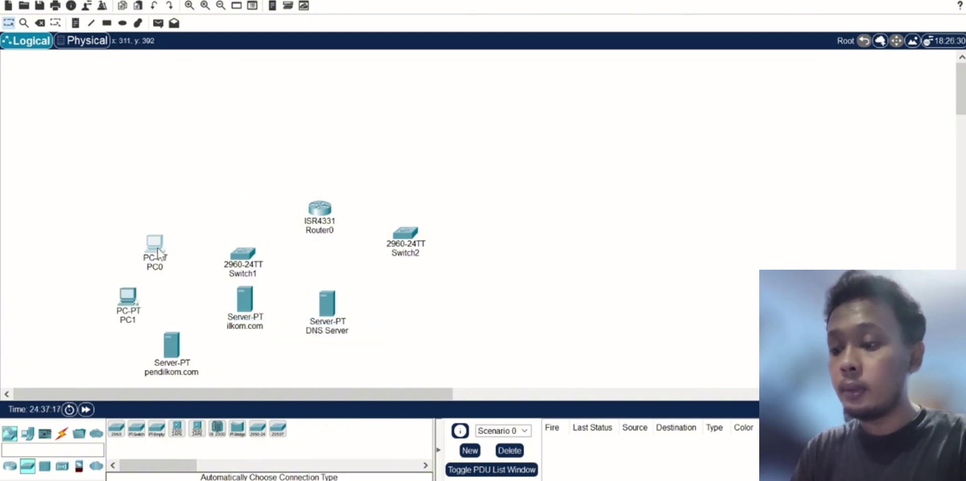
# Step: Arrange ilkom.com, PC0 and DNS Server around Switch2, with Router0 directly below that switch
pyautogui.moveTo(245, 302); pyautogui.dragTo(279, 107)
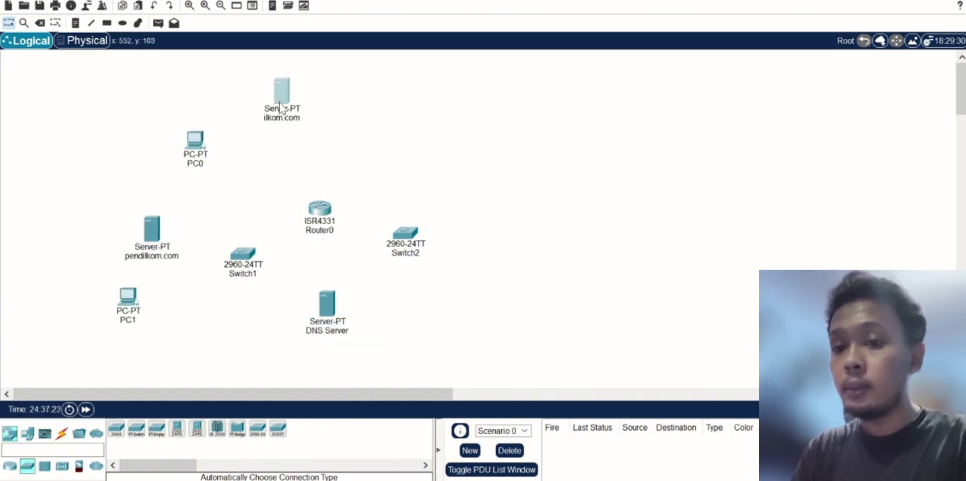
pyautogui.moveTo(327, 304); pyautogui.dragTo(386, 128)
pyautogui.moveTo(281, 91); pyautogui.dragTo(311, 83)
pyautogui.moveTo(195, 140); pyautogui.dragTo(250, 132)
pyautogui.moveTo(406, 232); pyautogui.dragTo(318, 160)
pyautogui.moveTo(319, 208); pyautogui.dragTo(317, 224)
# Step: Connect PC1 and the pendilkom.com server to Switch1 with automatically chosen cables
pyautogui.click(62, 433)
pyautogui.click(151, 229)
pyautogui.click(250, 274)
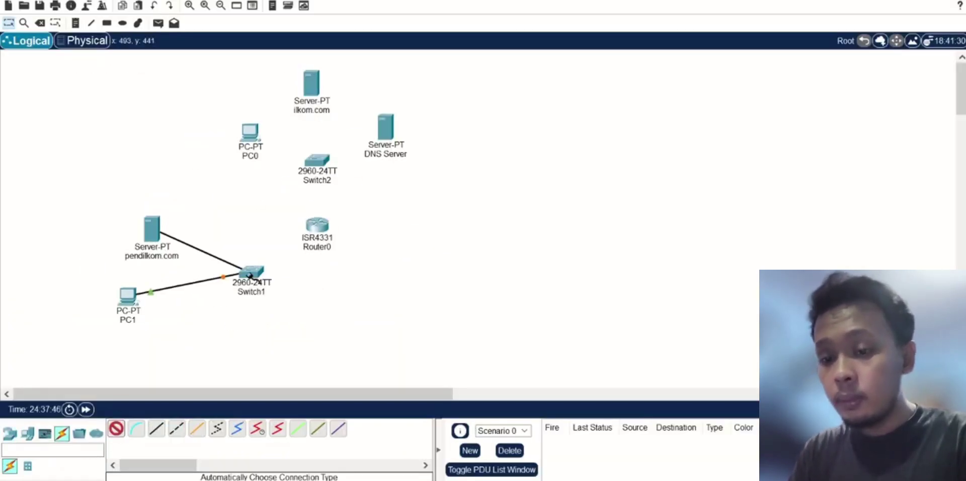
# Step: Link Router0 to both Switch1 and Switch2 with automatically chosen cables
pyautogui.click(62, 434)
pyautogui.click(250, 274)
pyautogui.click(317, 224)
pyautogui.click(317, 225)
pyautogui.click(317, 160)
# Step: Connect the ilkom.com server, PC0 and DNS Server to Switch2 with automatically chosen cables
pyautogui.click(311, 83)
pyautogui.click(250, 131)
pyautogui.click(386, 128)
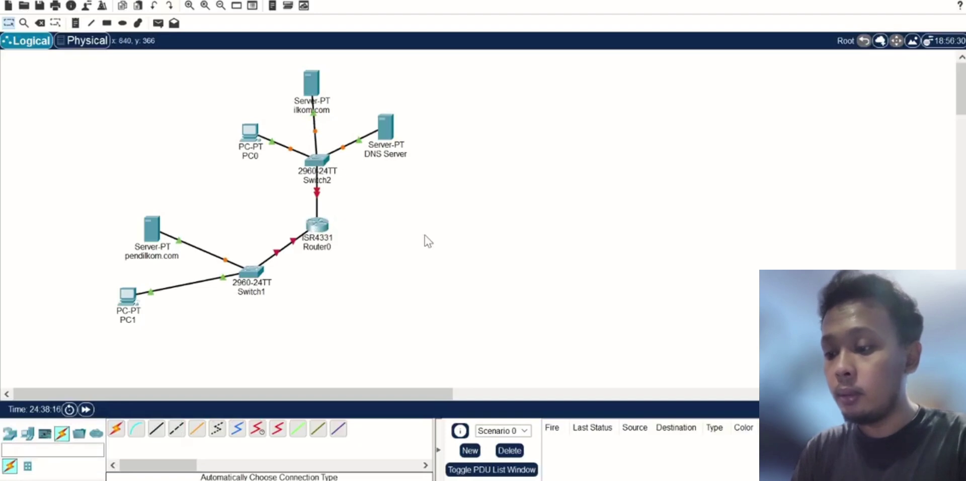
# Step: Set Router0's GigabitEthernet0/0/0 IPv4 address to 192.168.1.200 with subnet mask 255.255.255.0
pyautogui.moveTo(294, 242)
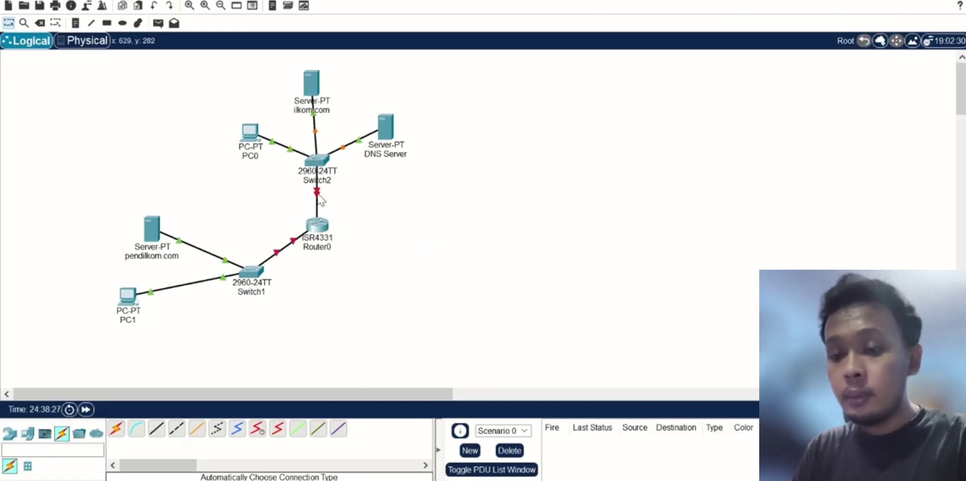
pyautogui.moveTo(318, 198)
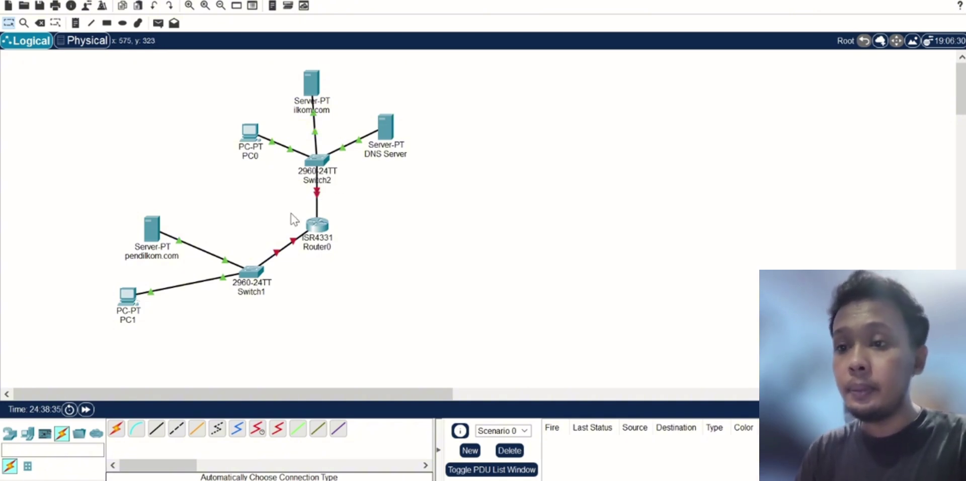
pyautogui.click(318, 225)
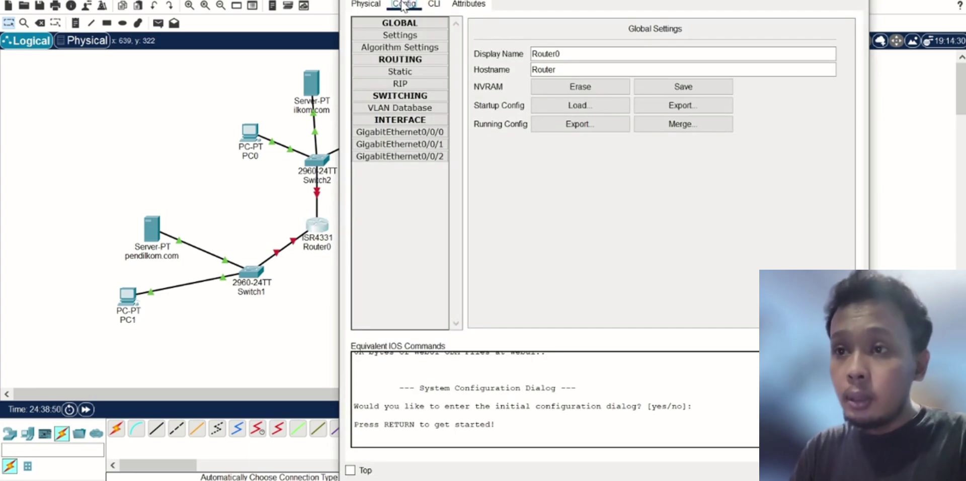
pyautogui.click(400, 132)
pyautogui.click(699, 103)
pyautogui.write('192')
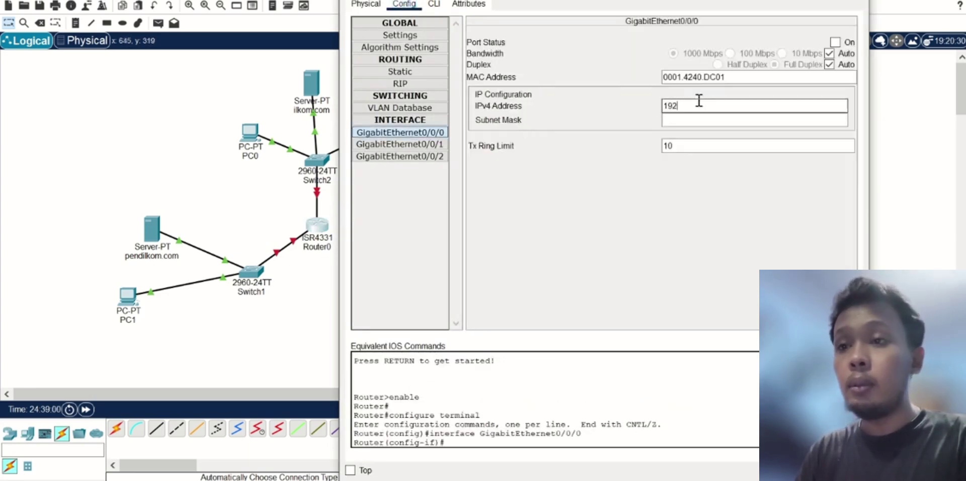
pyautogui.write('.168.1.200')
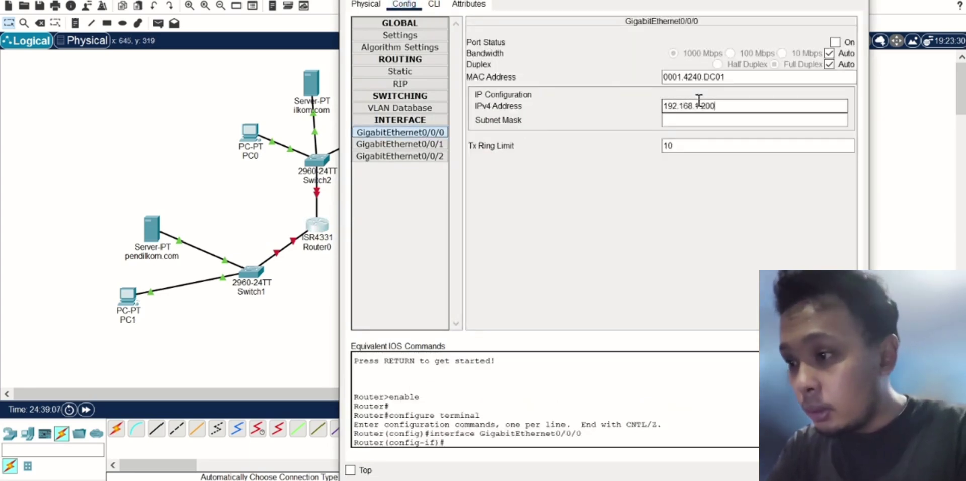
pyautogui.press('Return')
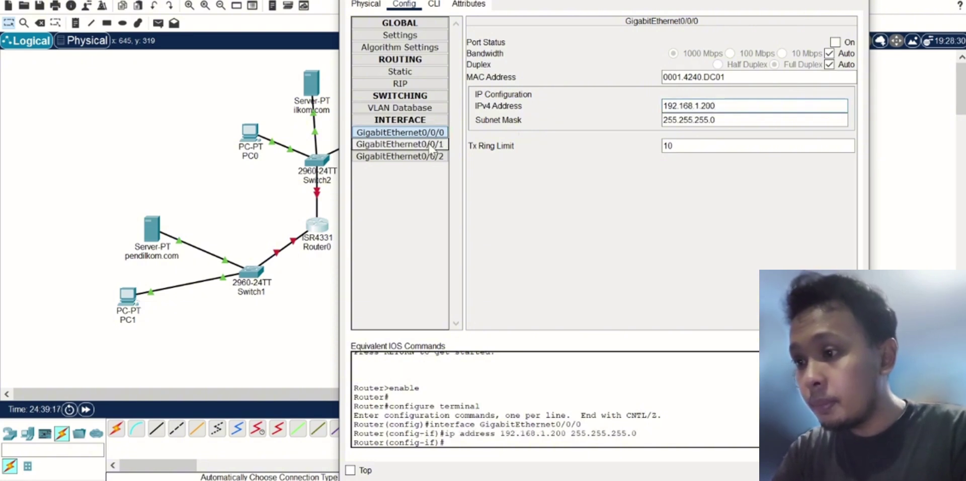
# Step: Set Router0's GigabitEthernet0/0/1 IPv4 address to 10.0.0.1 with subnet mask 255.0.0.0
pyautogui.click(431, 144)
pyautogui.click(694, 104)
pyautogui.write('10.0.0.1')
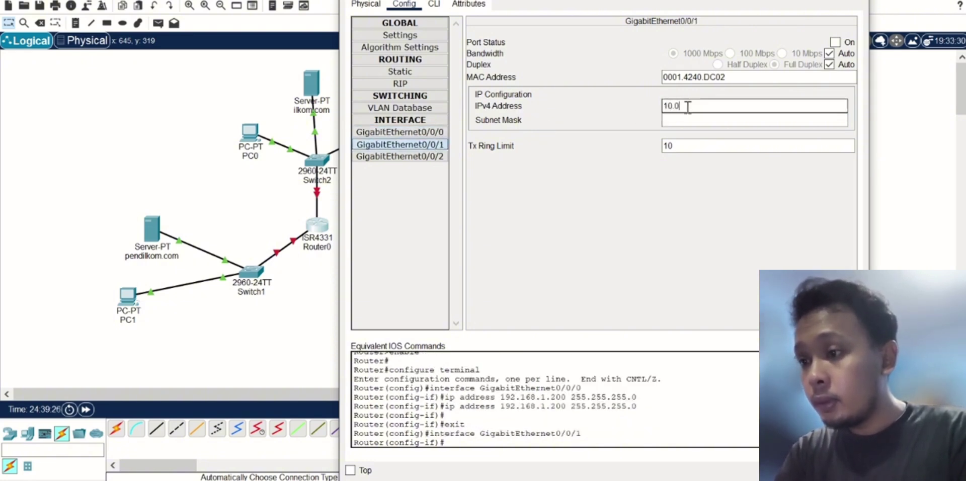
pyautogui.press('Return')
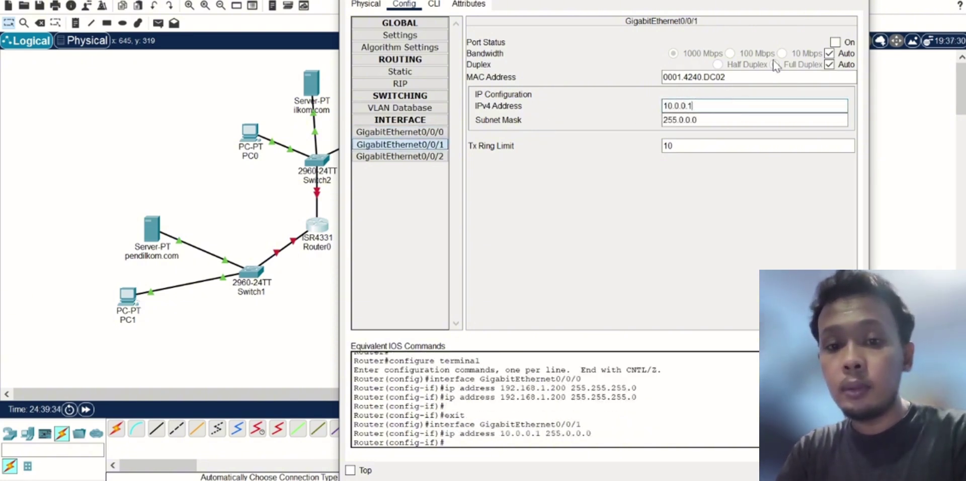
# Step: Turn on Router0's GigabitEthernet0/0/1 and GigabitEthernet0/0/0 ports, then return to the topology
pyautogui.click(836, 42)
pyautogui.click(400, 132)
pyautogui.click(835, 42)
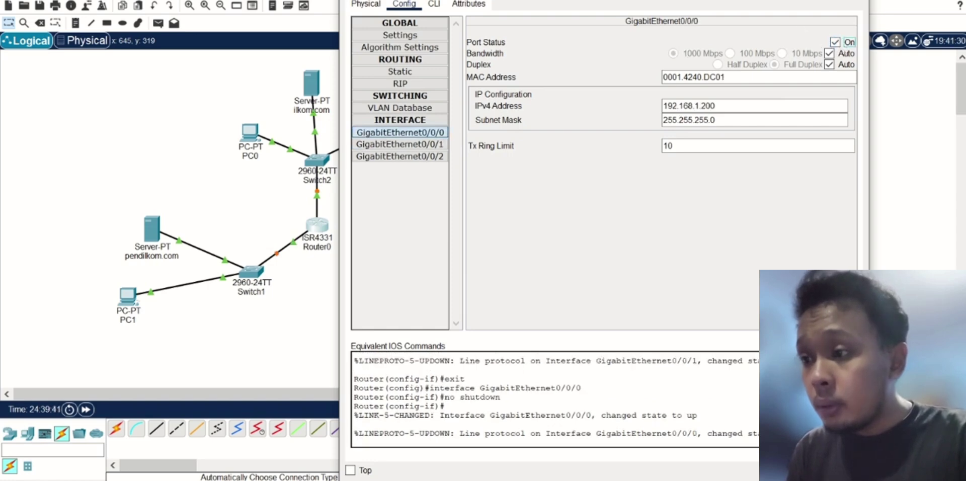
pyautogui.click(284, 258)
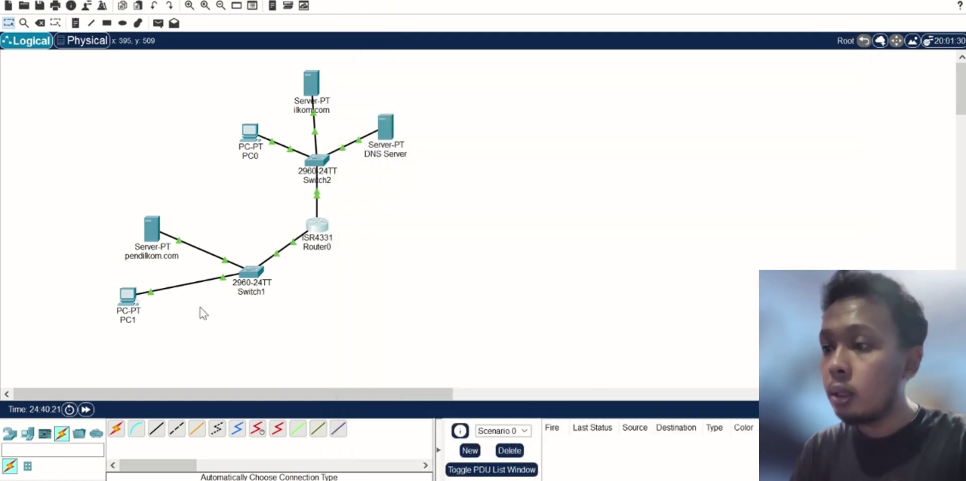
# Step: Give DNS Server the IPv4 default gateway 10.0.0.1 and set its FastEthernet0 IPv4 address to 10.0.0.4
pyautogui.click(385, 125)
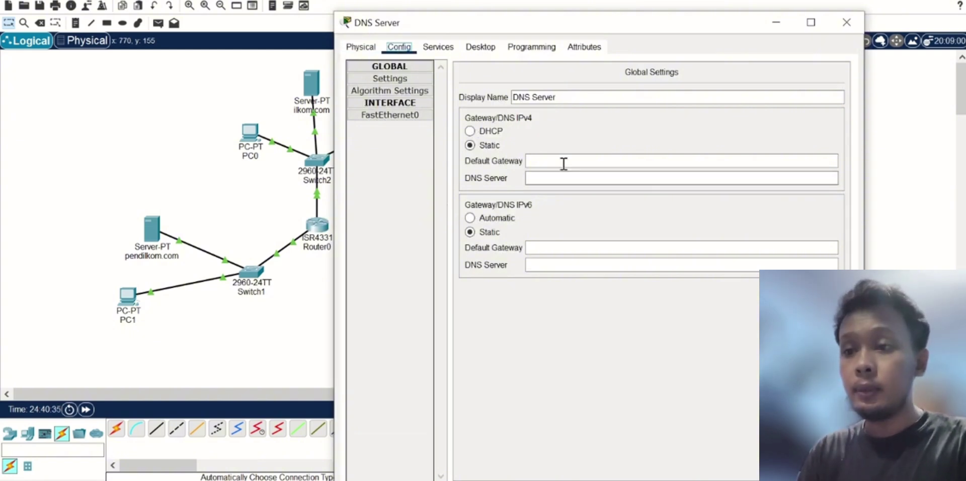
pyautogui.click(565, 163)
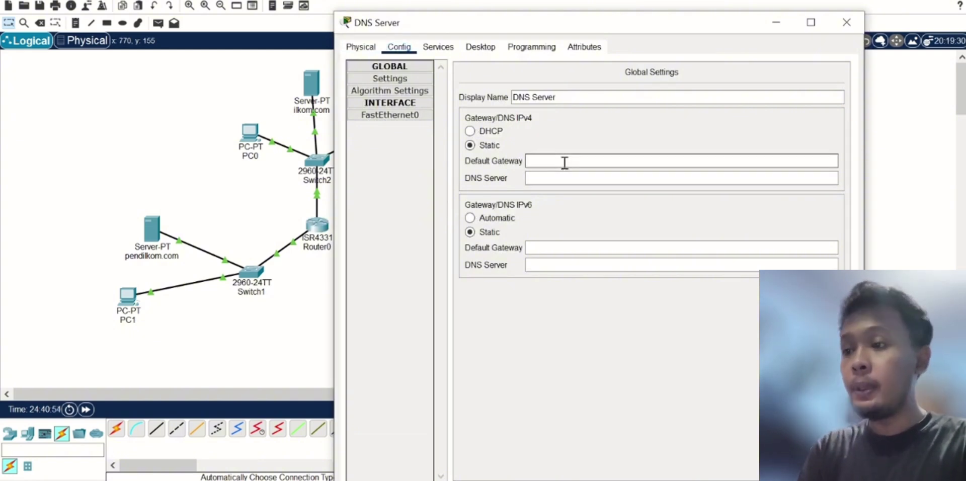
pyautogui.write('10.0.0.1')
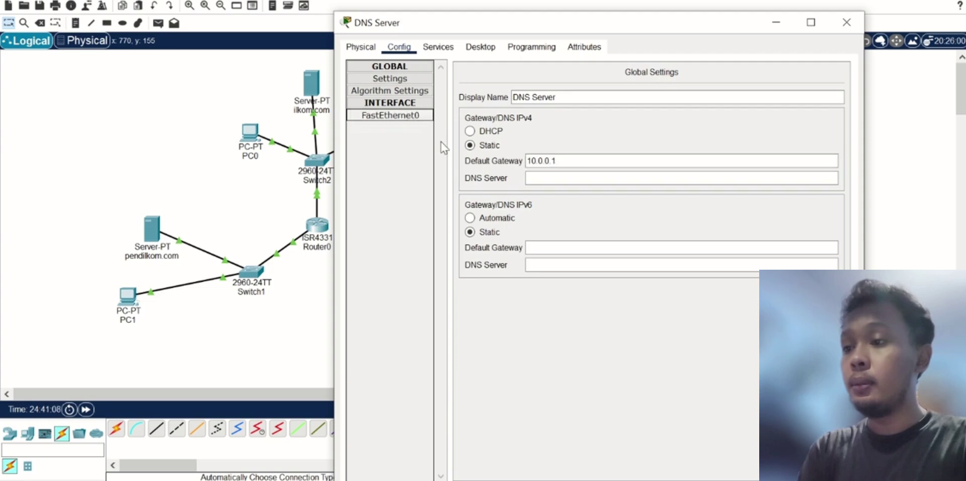
pyautogui.click(409, 116)
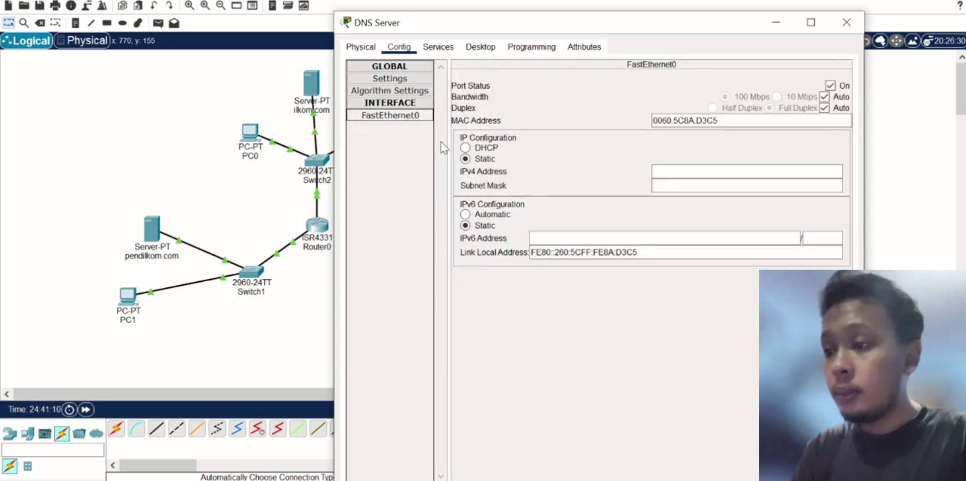
pyautogui.click(666, 170)
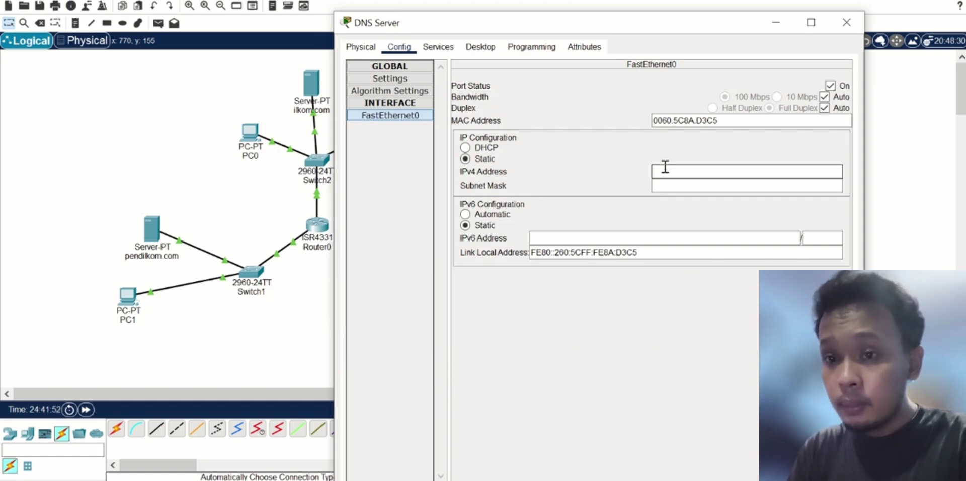
pyautogui.write('0.0.0.4')
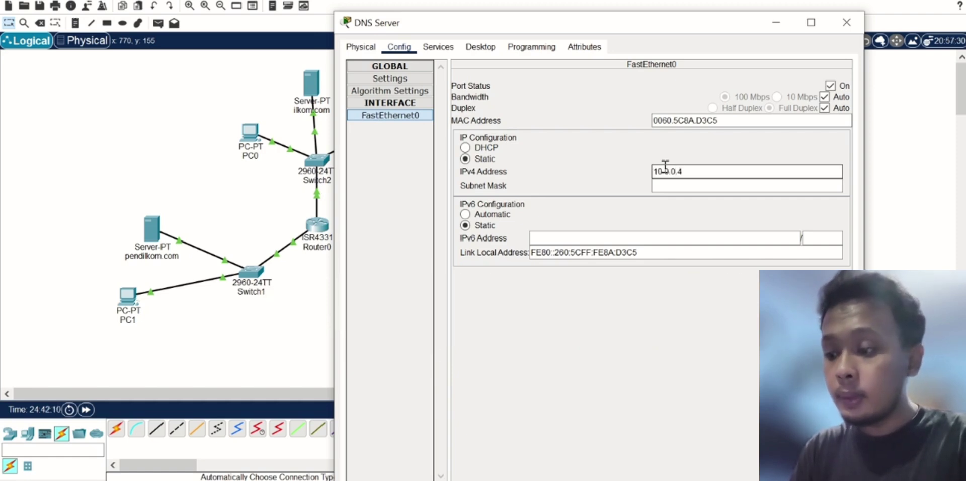
pyautogui.press('Tab')
# Step: Set DNS Server's own IPv4 DNS server entry to 10.0.0.4 in its global settings
pyautogui.click(390, 79)
pyautogui.click(540, 178)
pyautogui.write('10.0.0.4')
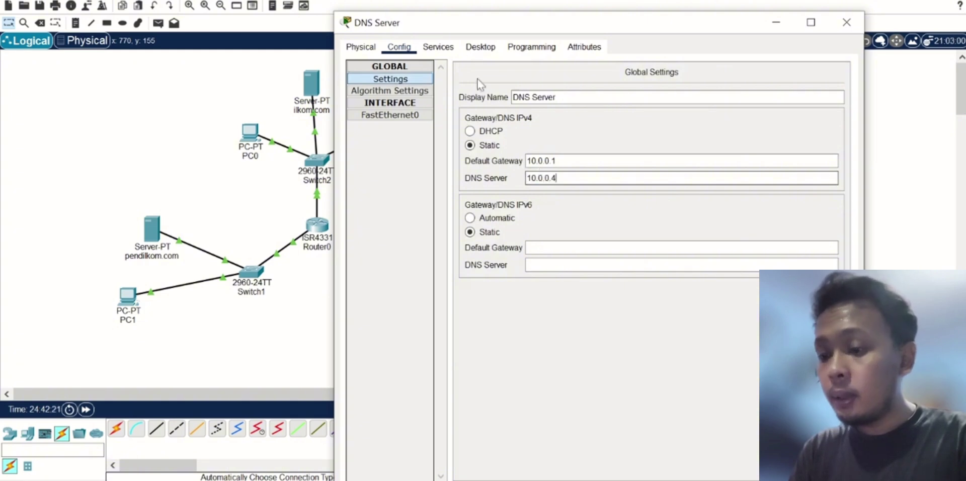
# Step: Turn off both the HTTP and HTTPS services on DNS Server, open its DNS service and close the device window
pyautogui.click(438, 46)
pyautogui.click(549, 103)
pyautogui.click(759, 102)
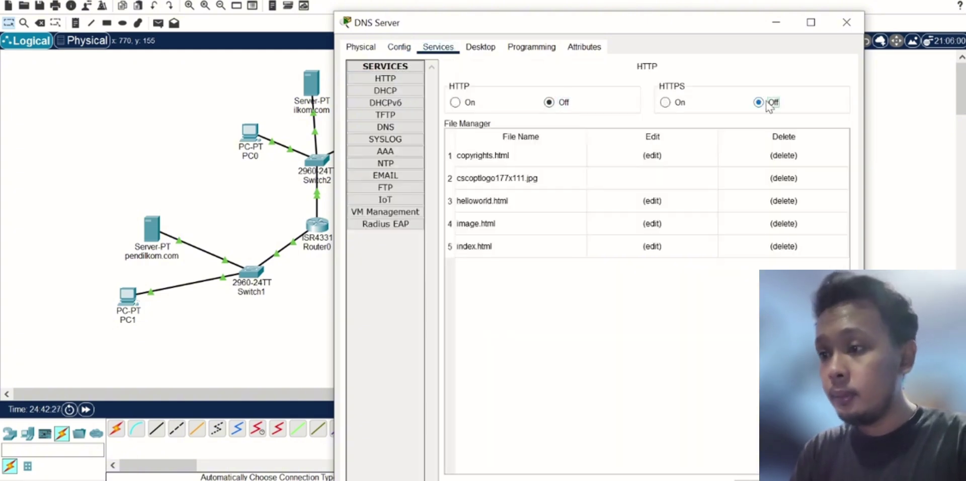
pyautogui.click(385, 127)
pyautogui.click(847, 22)
# Step: Assign the static IPv4 address 10.0.0.3 to the ilkom.com server's FastEthernet0 interface
pyautogui.click(313, 86)
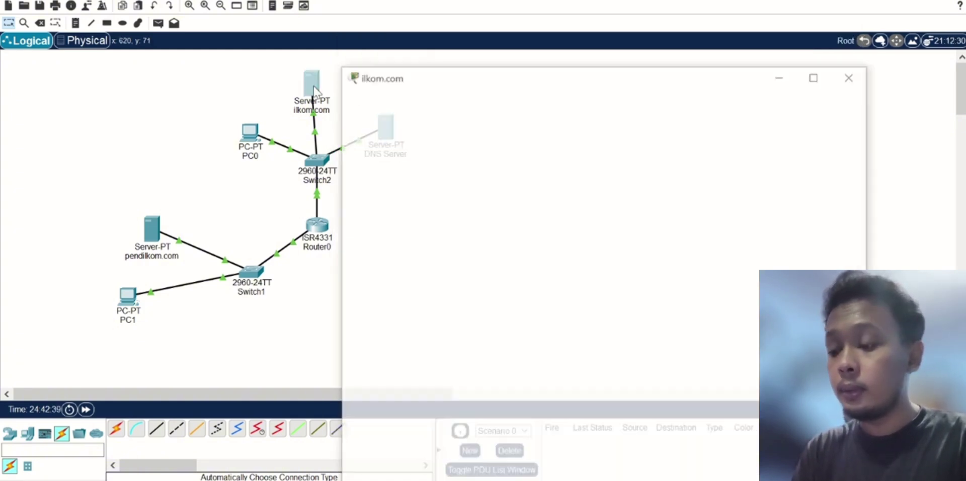
pyautogui.click(404, 5)
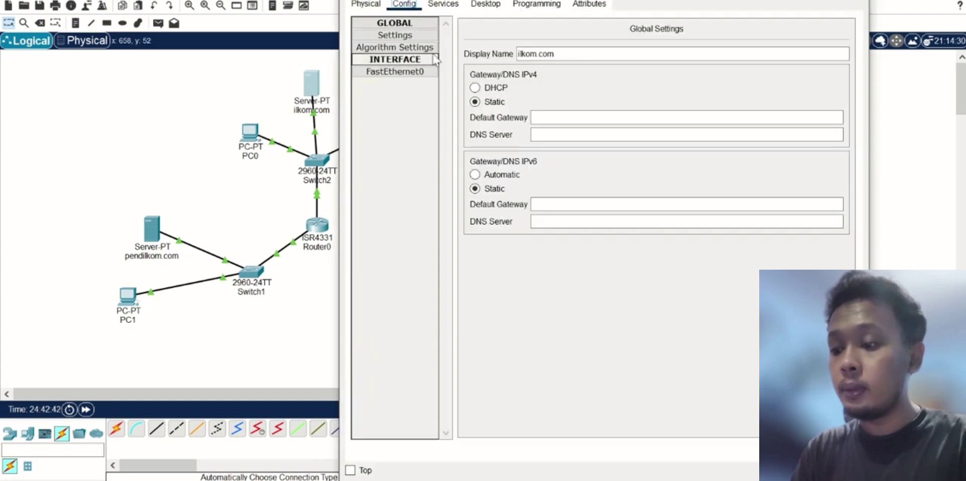
pyautogui.click(421, 71)
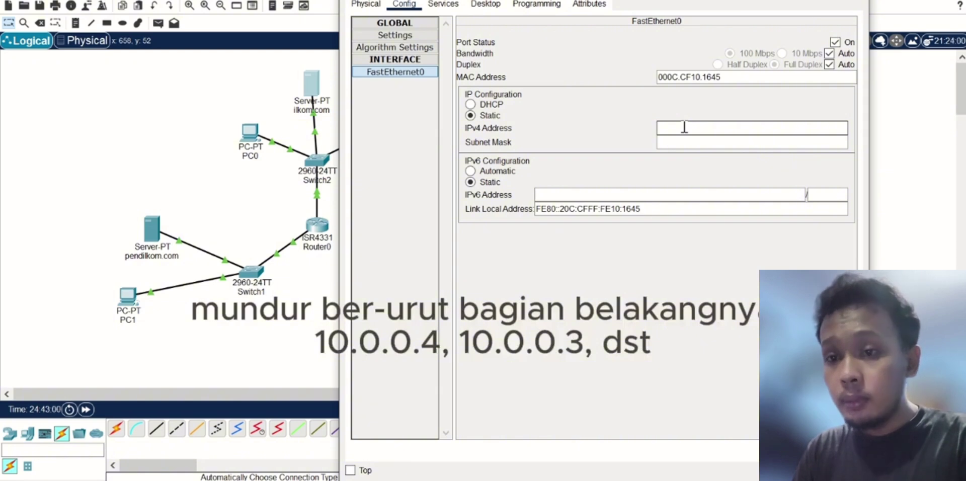
pyautogui.click(685, 127)
pyautogui.write('10.0.0.')
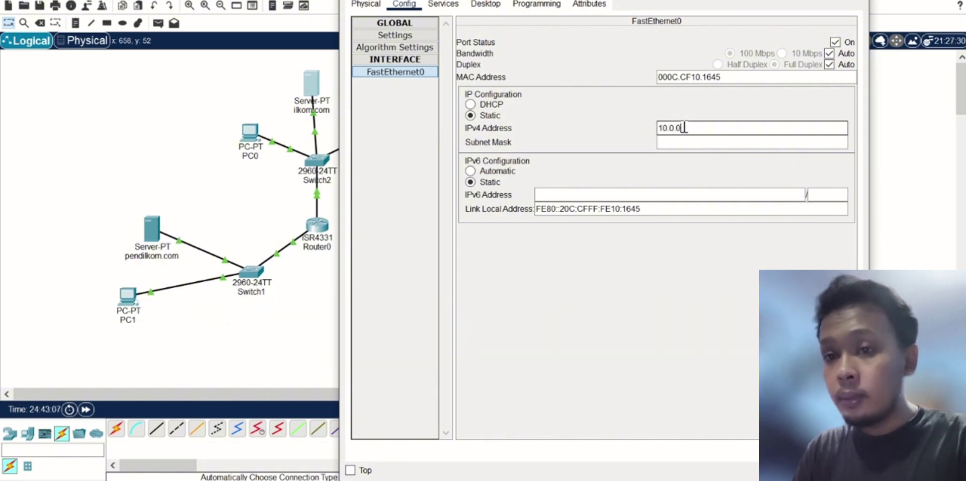
# Step: Set the ilkom.com server's IPv4 default gateway to 10.0.0.1 and its DNS server to 10.0.0.2
pyautogui.click(412, 35)
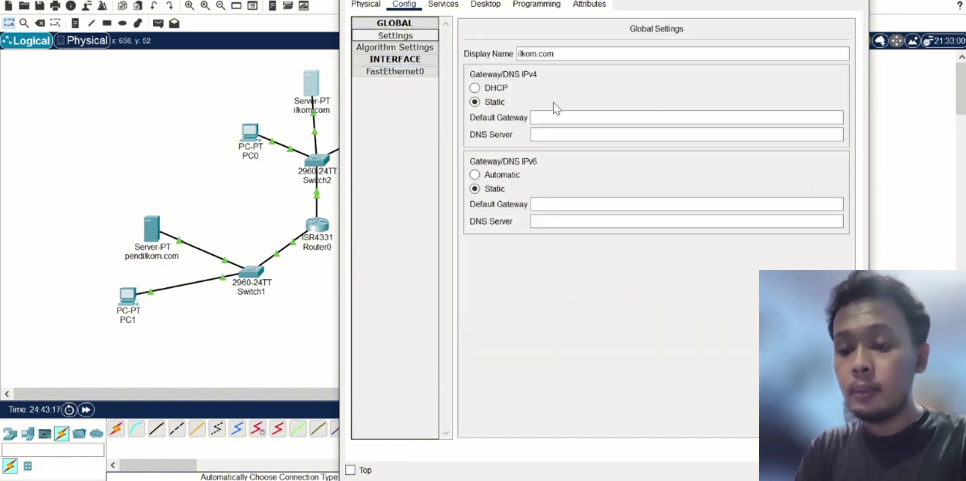
pyautogui.click(559, 116)
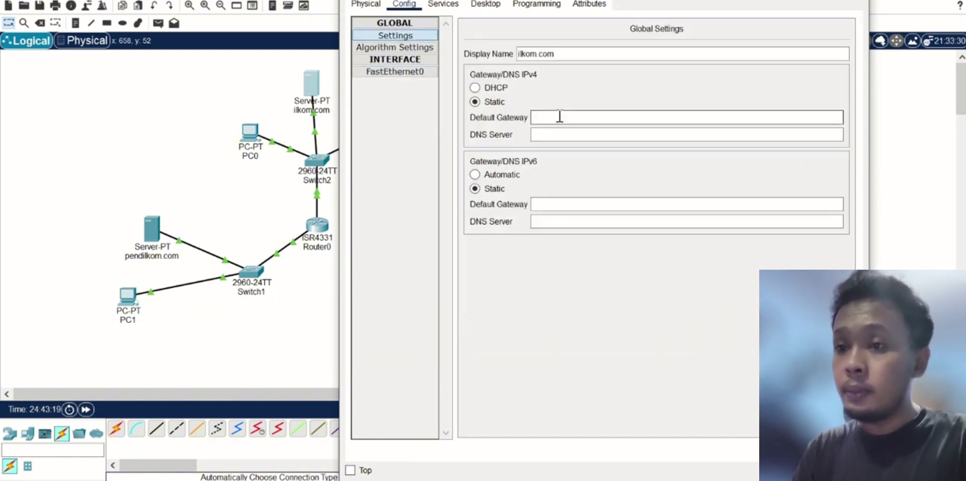
pyautogui.write('10.0.0.1')
pyautogui.press('Tab')
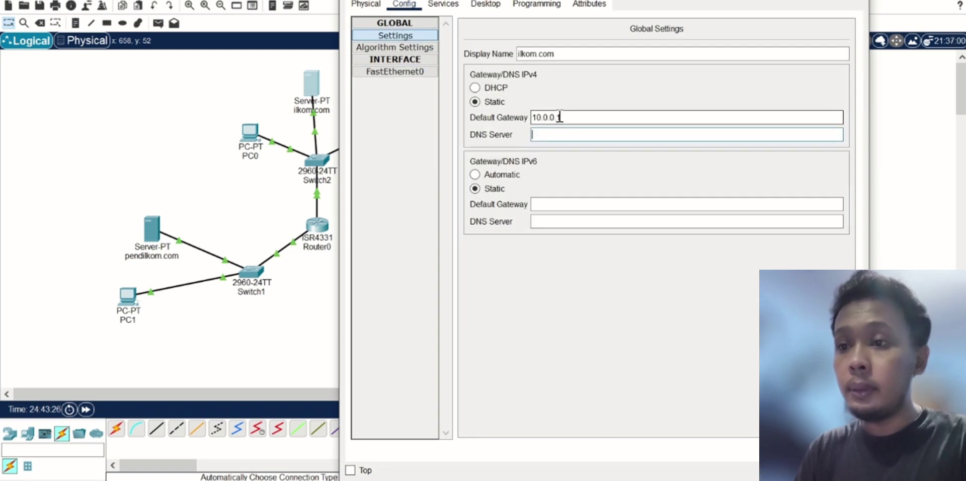
pyautogui.write('10.0.0.2')
# Step: Replace the welcome sentence in ilkom.com's index.html with "ILKOM.COM BERHASIL DIAKSES" and save over the existing file
pyautogui.click(443, 5)
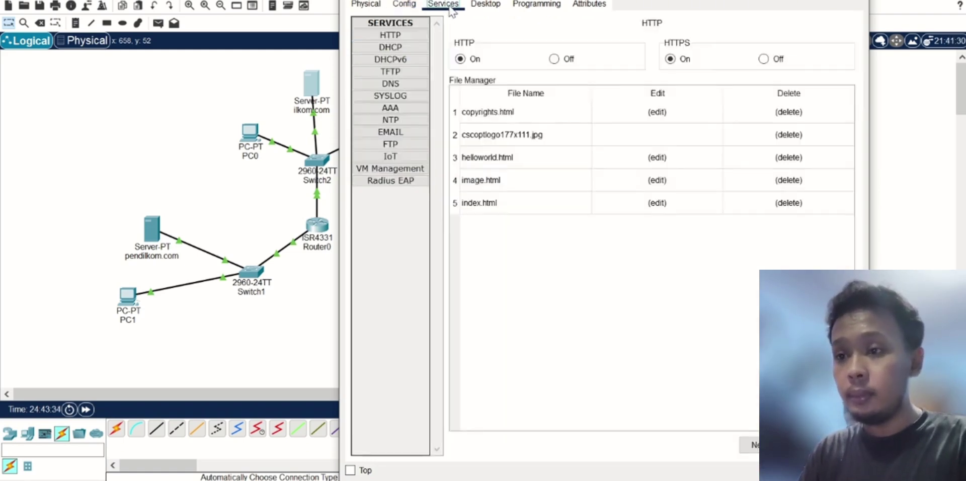
pyautogui.click(657, 202)
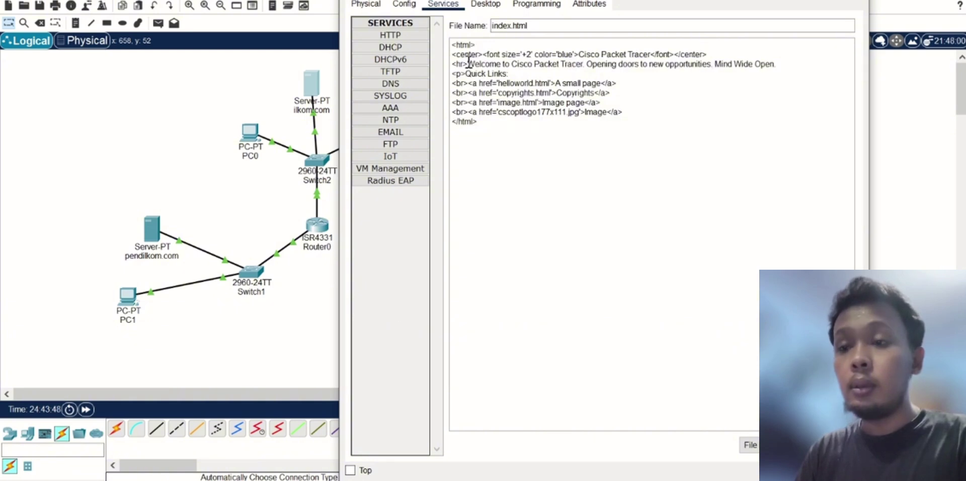
pyautogui.moveTo(469, 63); pyautogui.dragTo(781, 62)
pyautogui.write('ILKOM>COM BERHASIL DI AKSES')
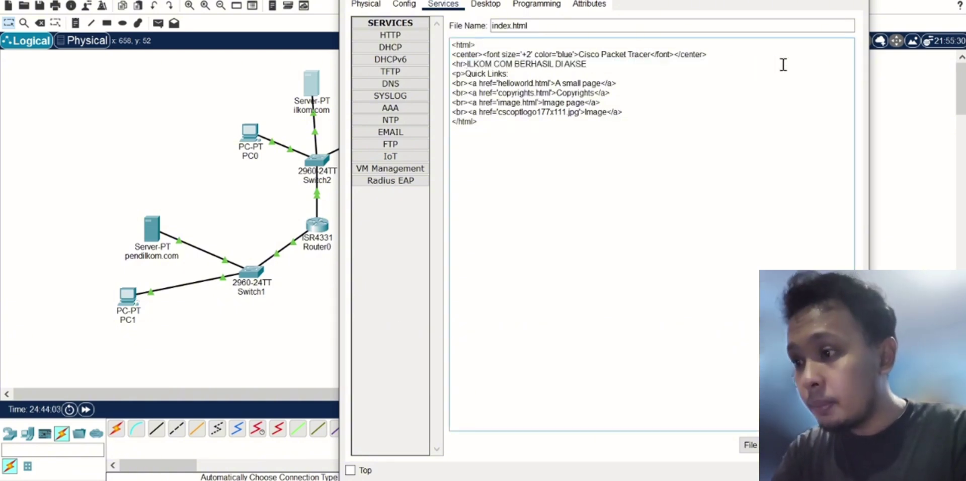
pyautogui.click(825, 445)
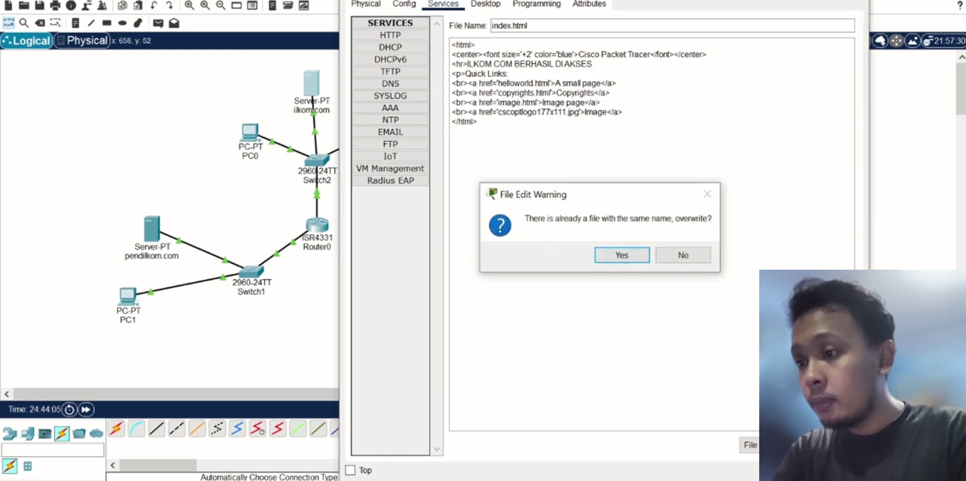
pyautogui.click(621, 255)
# Step: Assign the static IPv4 address 10.0.0.2 to PC0's FastEthernet0 interface and fill in its default subnet mask
pyautogui.click(266, 145)
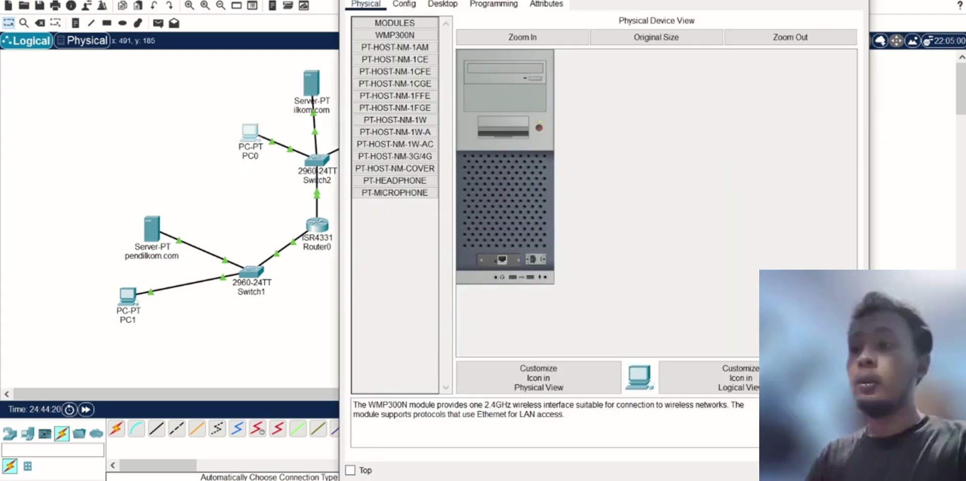
pyautogui.click(397, 53)
pyautogui.click(389, 120)
pyautogui.click(681, 175)
pyautogui.write('10.0.0.2')
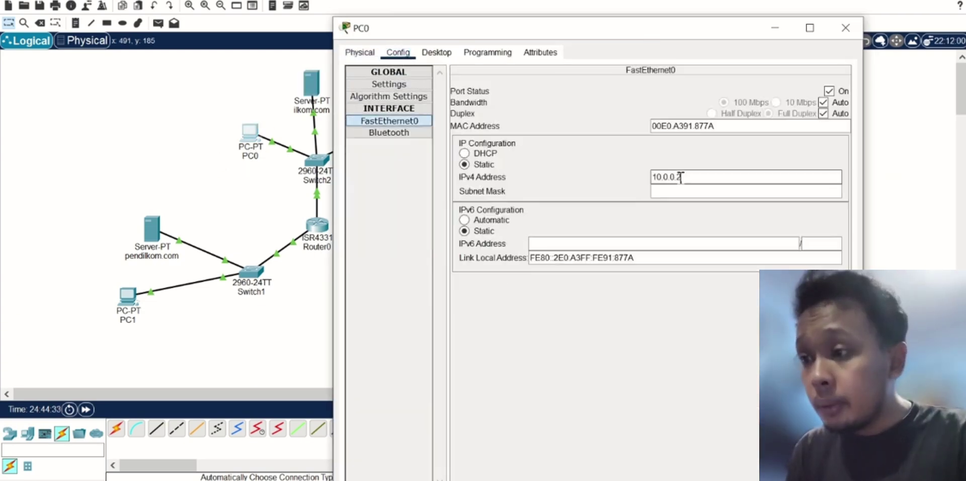
pyautogui.press('Tab')
# Step: Set PC0's IPv4 default gateway to 10.0.0.1 and DNS server to 10.0.0.4, and close its window
pyautogui.click(418, 86)
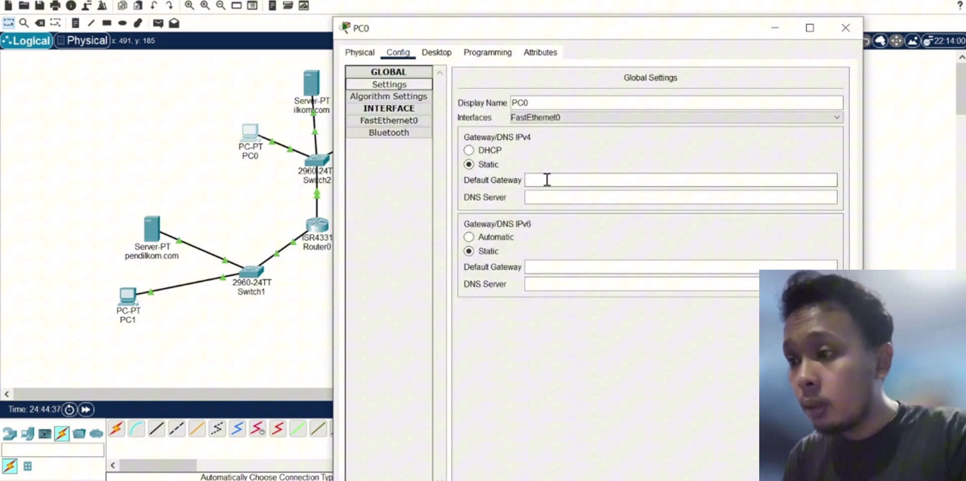
pyautogui.click(545, 179)
pyautogui.write('10.0.0.1')
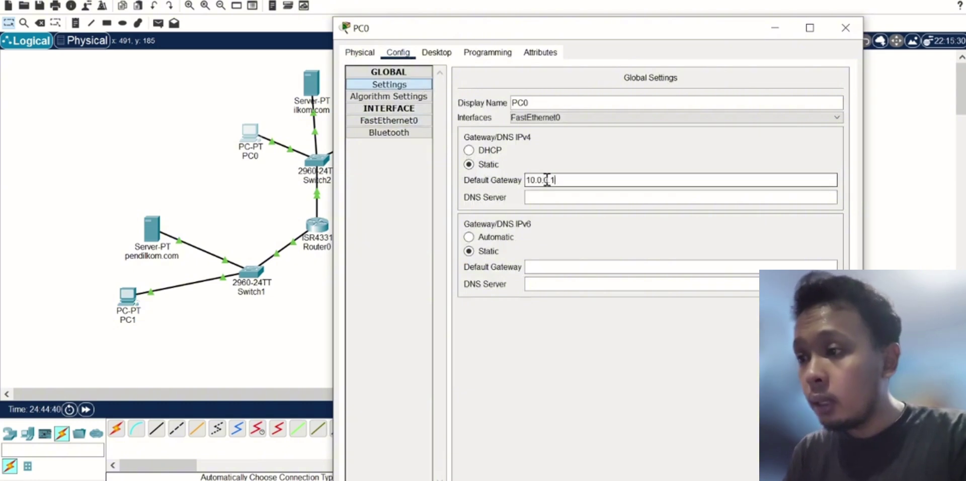
pyautogui.press('Tab')
pyautogui.write('10.0.0.4')
pyautogui.click(846, 28)
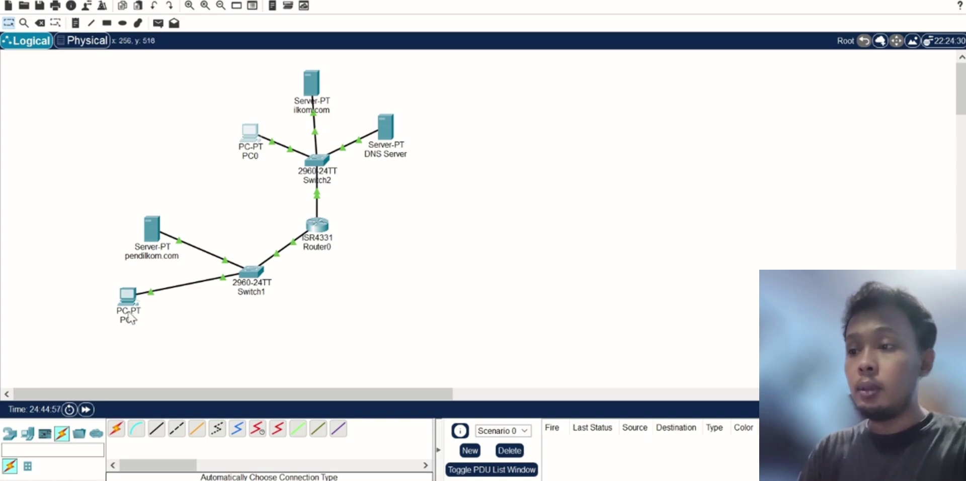
# Step: Assign the static IPv4 address 192.168.1.1 to PC1's FastEthernet0 interface
pyautogui.click(128, 296)
pyautogui.click(405, 45)
pyautogui.click(411, 116)
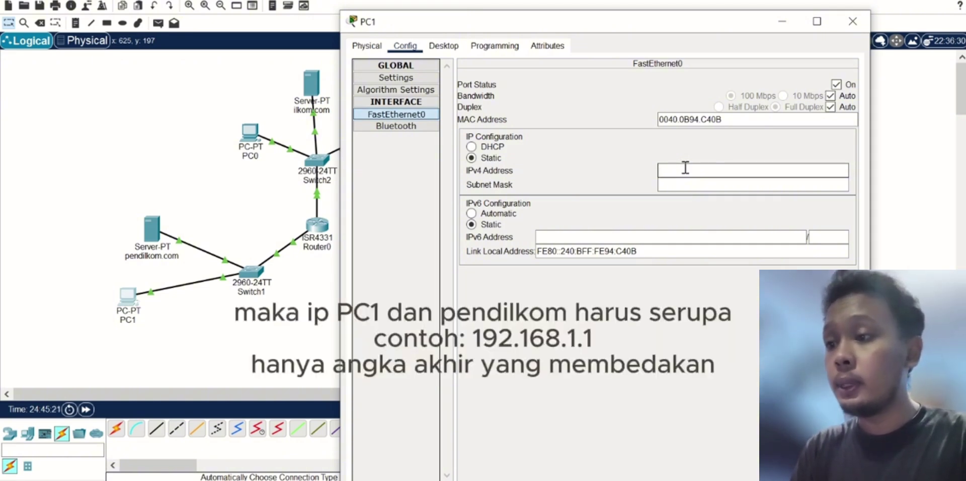
pyautogui.write('192.168.1.1')
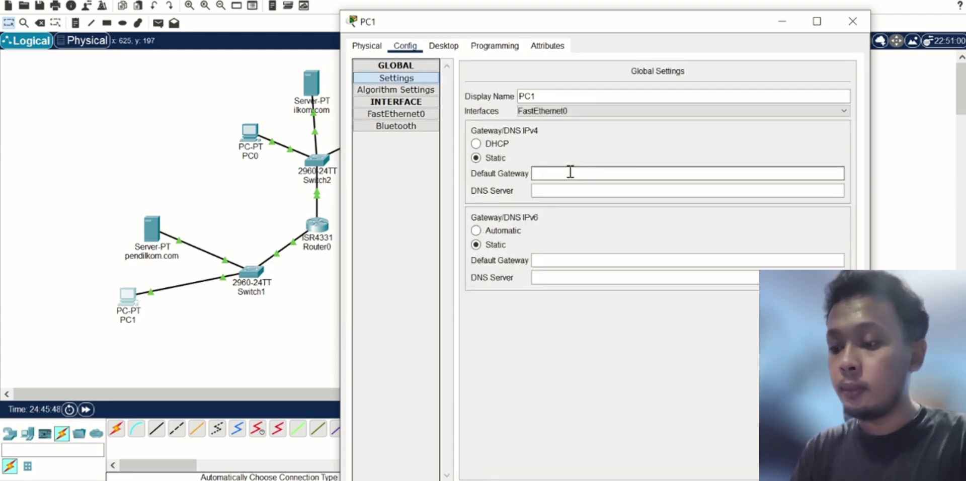
# Step: Set PC1's IPv4 default gateway to 192.168.1.200 and its DNS server to 10.0.0.4, and close its window
pyautogui.write('192.168.1.200')
pyautogui.press('Tab')
pyautogui.write('10.0.0.4')
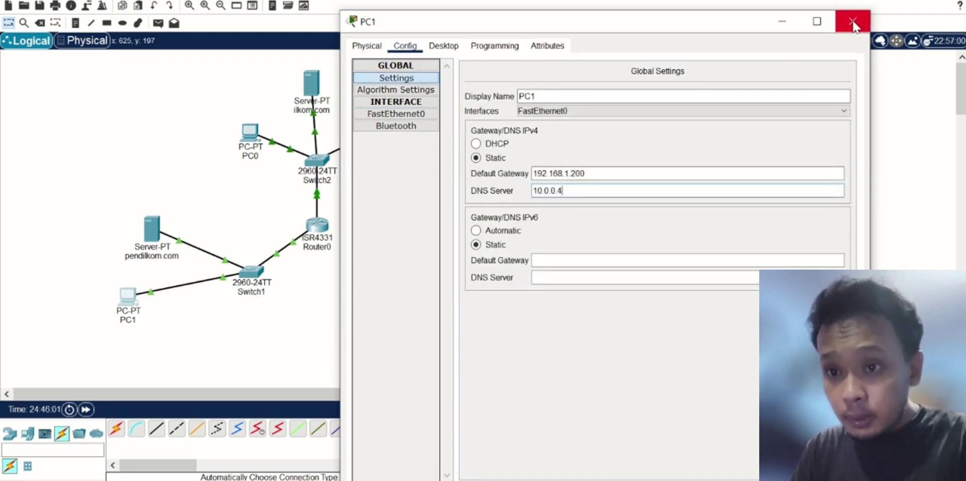
pyautogui.click(853, 23)
# Step: Assign the static IPv4 address 192.168.1.2 to the pendilkom.com server's FastEthernet0 interface and fill in its default subnet mask
pyautogui.click(152, 229)
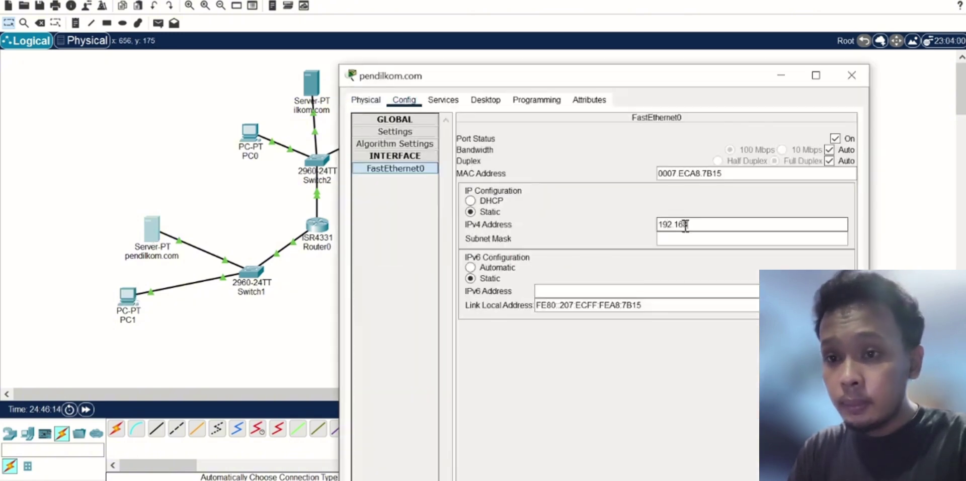
pyautogui.write('8.1.3')
pyautogui.press('Tab')
# Step: Set the pendilkom.com server's IPv4 default gateway to 192.168.1.200 and its DNS server to 10.0.0.4
pyautogui.click(395, 131)
pyautogui.click(552, 214)
pyautogui.write('192.16')
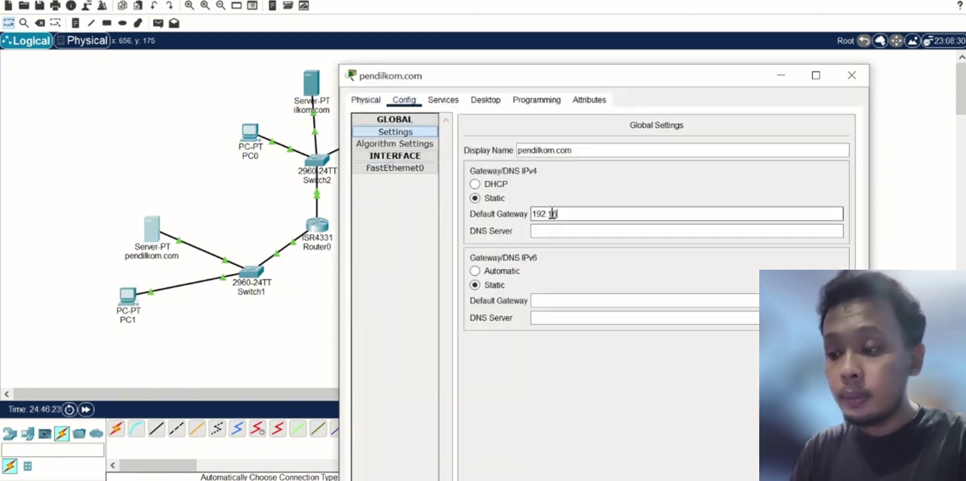
pyautogui.write('8.1.200')
pyautogui.press('Tab')
pyautogui.write('10.0.')
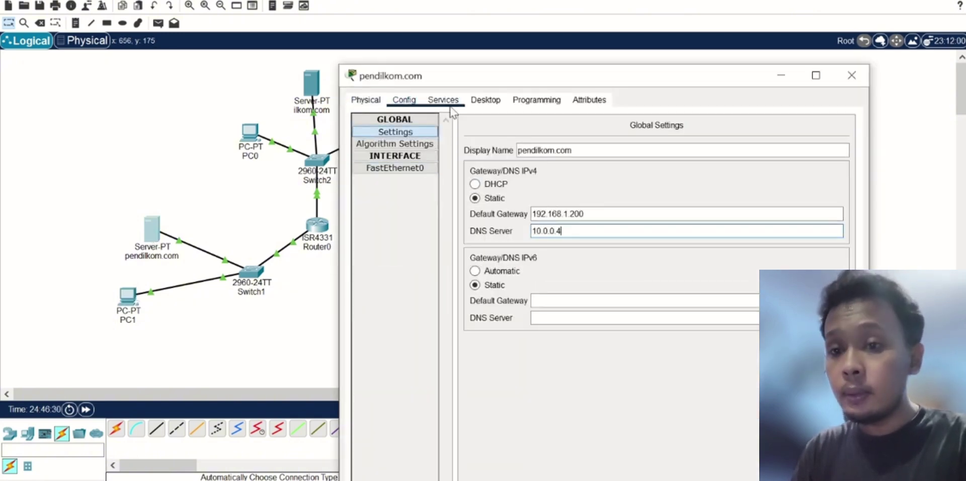
# Step: Replace the welcome sentence in pendilkom.com's index.html with "PENDILKOM.COM BERHASIL DI AKSES", save over the existing file and close the server window
pyautogui.click(443, 100)
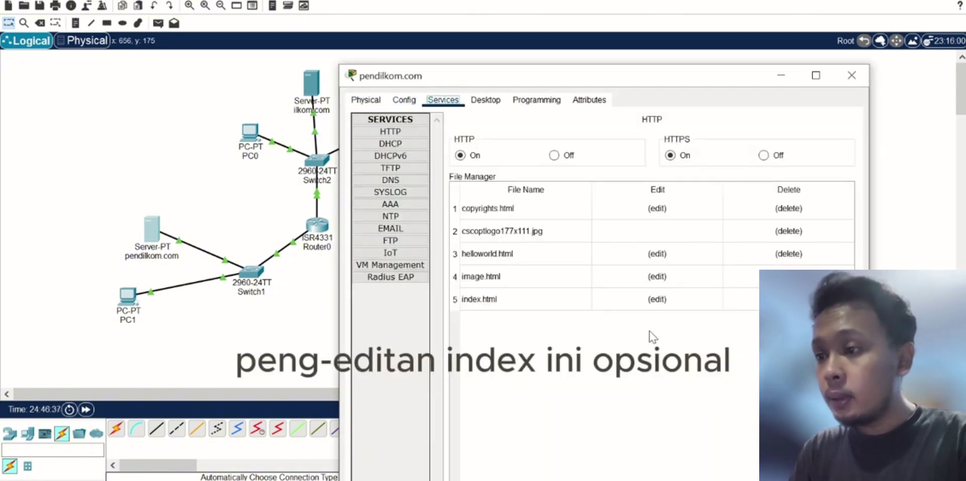
pyautogui.click(657, 299)
pyautogui.moveTo(468, 160); pyautogui.dragTo(781, 160)
pyautogui.write('PENDILKOM.COM BERHASIL DI AKSES')
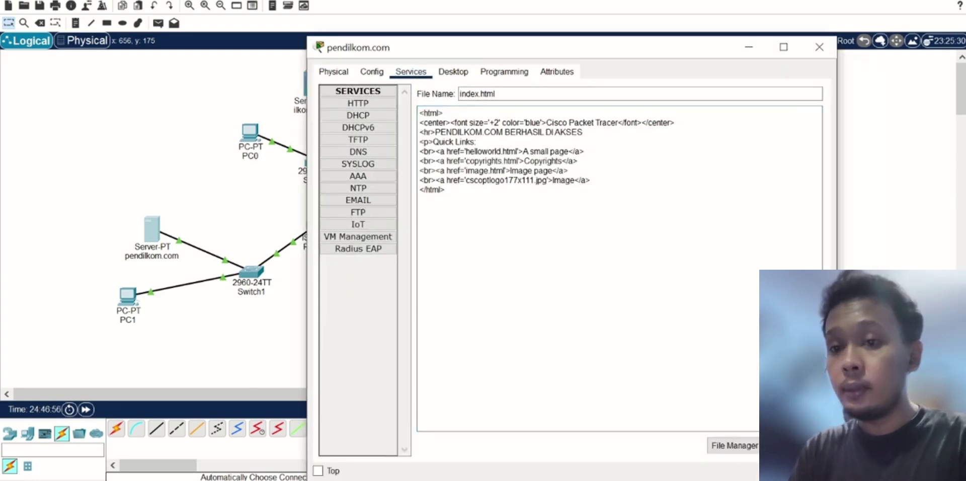
pyautogui.click(785, 445)
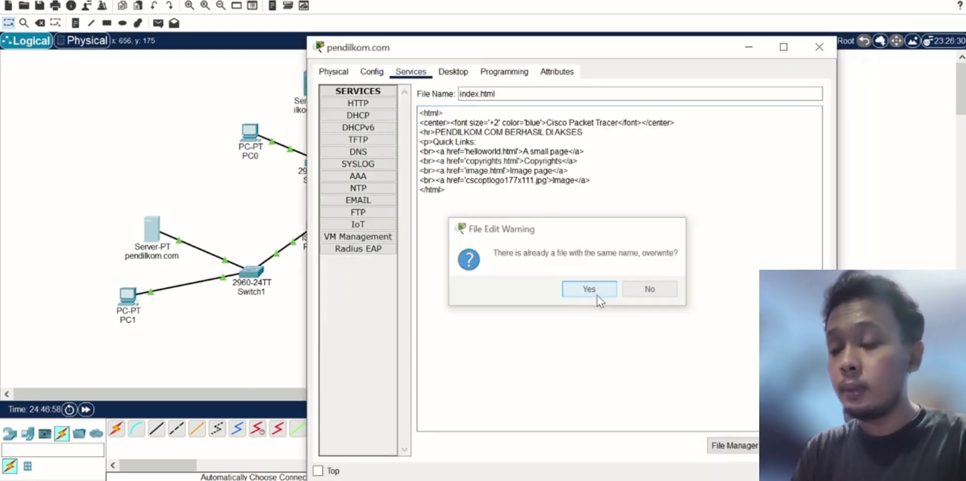
pyautogui.click(585, 288)
pyautogui.click(819, 48)
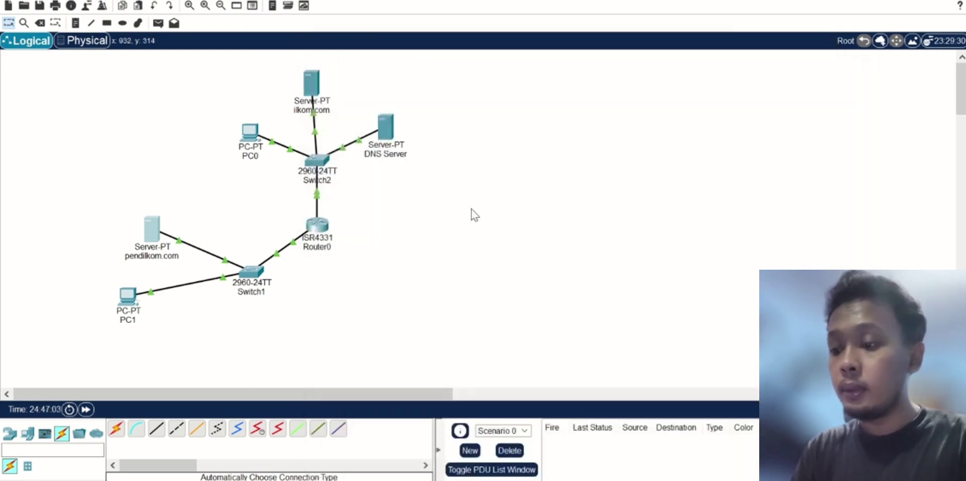
# Step: Add an A record on the DNS Server mapping ilkom.com to 10.0.0.3
pyautogui.click(383, 134)
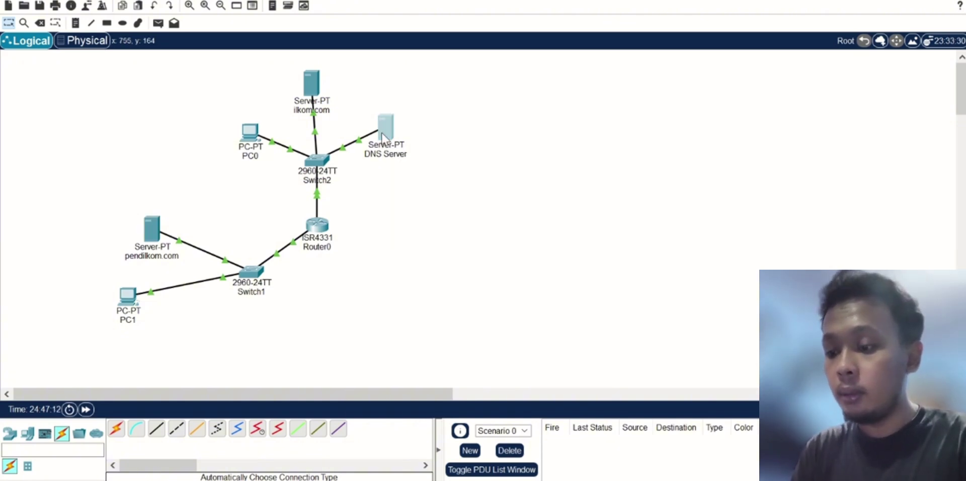
pyautogui.click(390, 84)
pyautogui.click(586, 75)
pyautogui.write('ilkom.com')
pyautogui.press('Tab')
pyautogui.write('10.0.0.3')
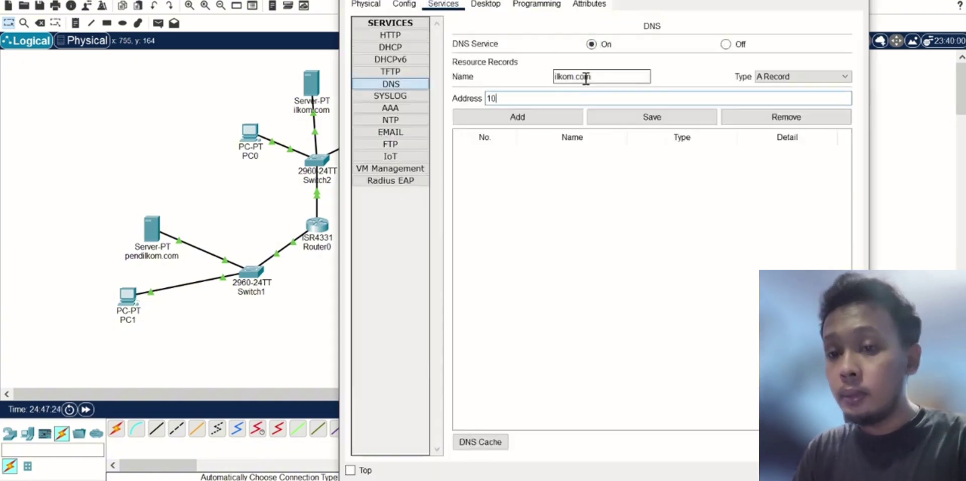
pyautogui.press('Return')
# Step: Add a second A record mapping pendilkom.com to 192.168.1.2 and close the DNS Server window
pyautogui.click(580, 77)
pyautogui.write('pendilkom.com')
pyautogui.press('Tab')
pyautogui.write('192.168.')
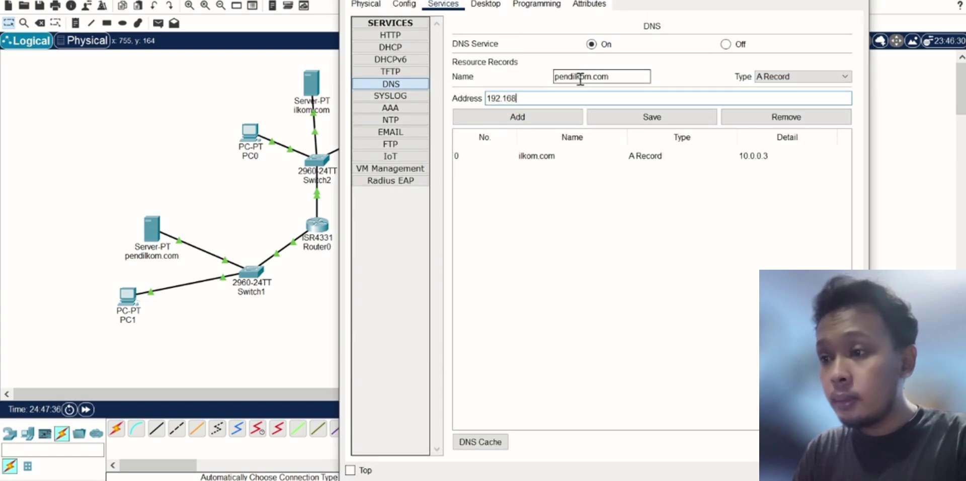
pyautogui.write('1.2')
pyautogui.press('Return')
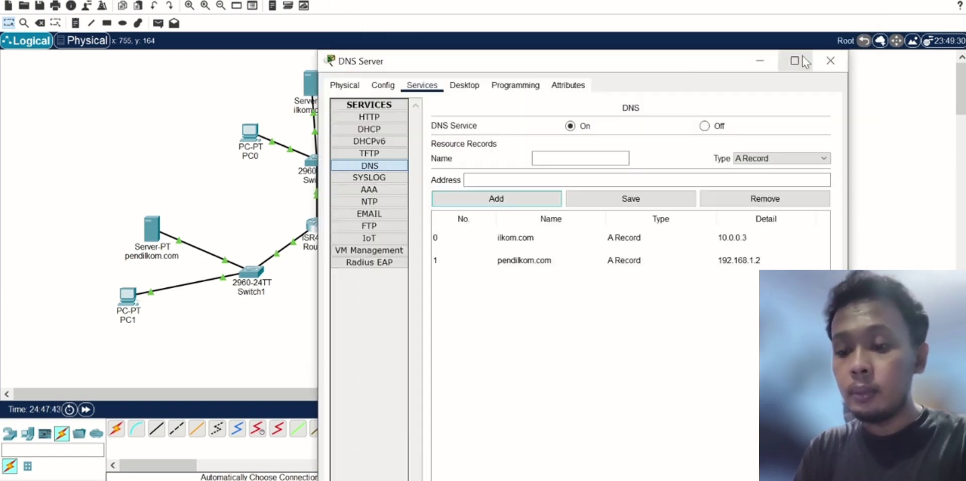
pyautogui.click(831, 61)
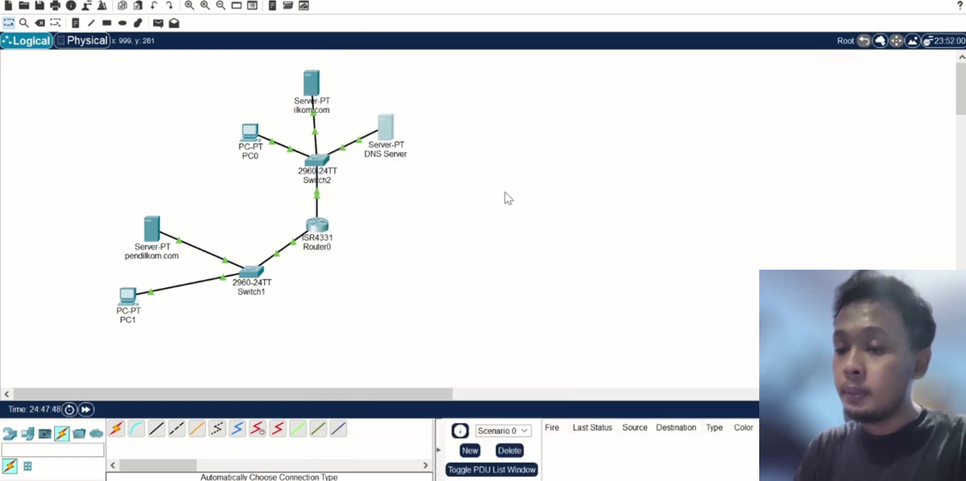
# Step: Consult the test instructions on the assignment web page and ping PC1 at 192.168.1.1 from PC0's command prompt, closing PC0's window after the replies
pyautogui.hotkey('alt', 'Tab')
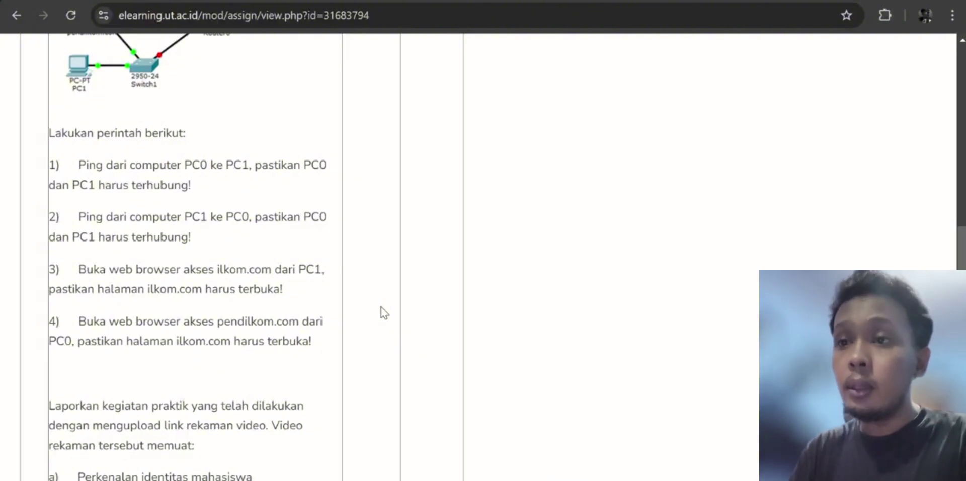
pyautogui.hotkey('alt', 'Tab')
pyautogui.click(254, 133)
pyautogui.click(433, 92)
pyautogui.click(695, 143)
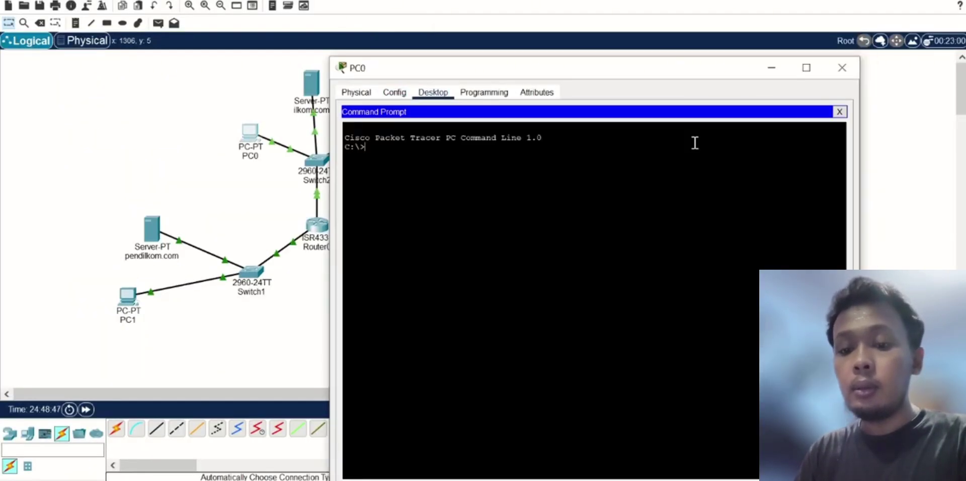
pyautogui.write('ping 192.168.1.1')
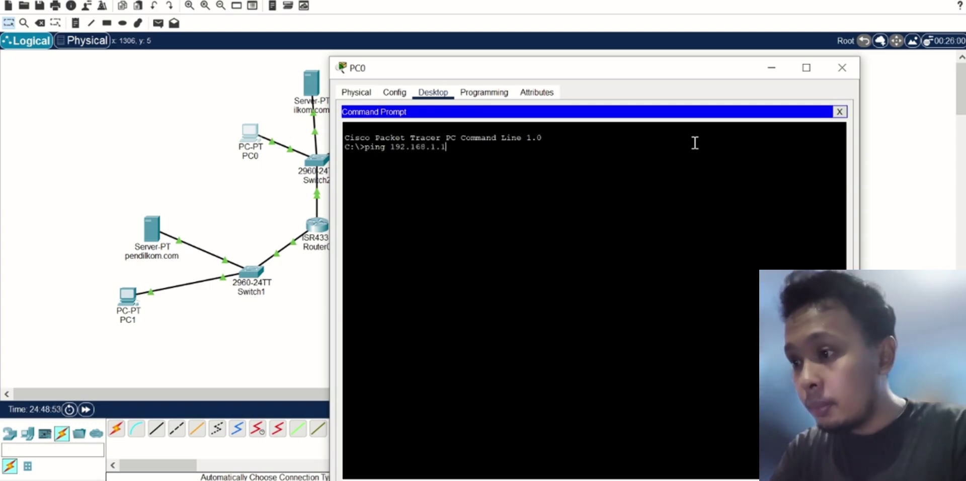
pyautogui.press('Return')
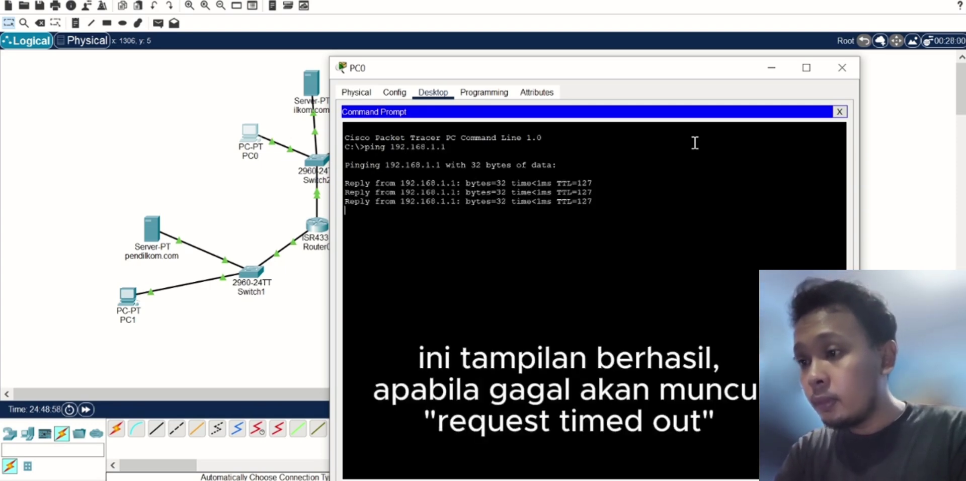
pyautogui.click(842, 67)
# Step: Recheck the assignment page and ping PC0 at 10.0.0.2 from PC1's command prompt, closing PC1's window after the replies
pyautogui.hotkey('alt', 'Tab')
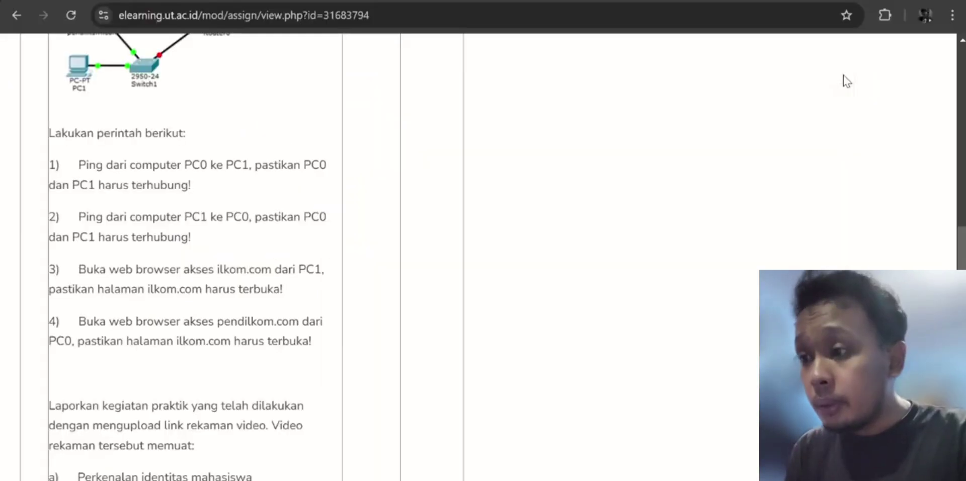
pyautogui.hotkey('alt', 'Tab')
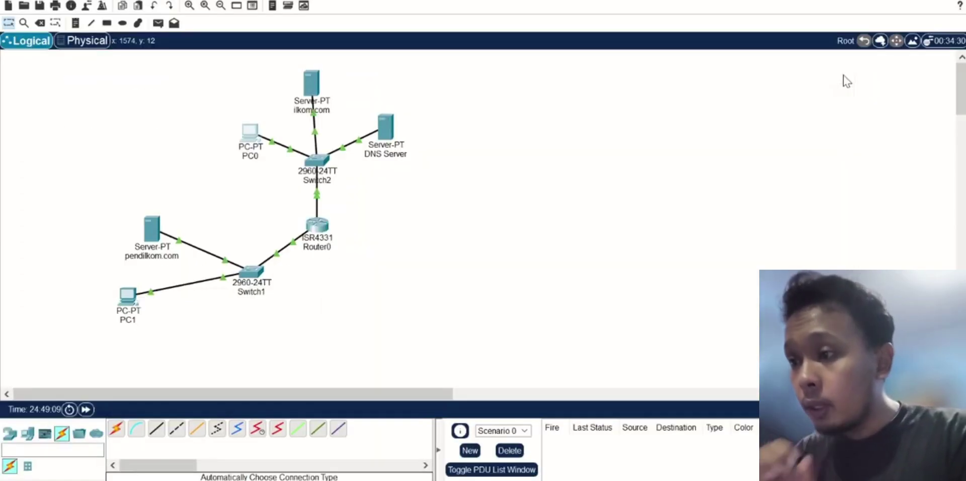
pyautogui.click(130, 296)
pyautogui.click(443, 100)
pyautogui.click(701, 139)
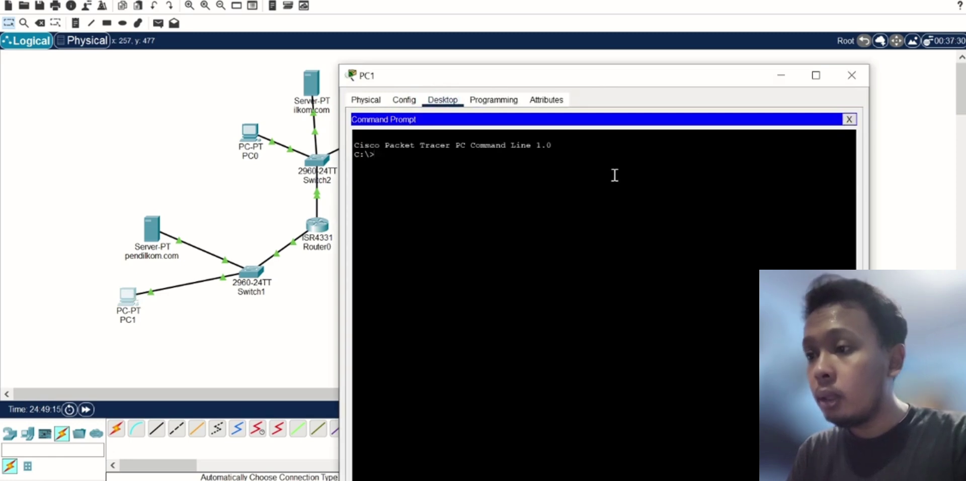
pyautogui.write('ping 10.0.0')
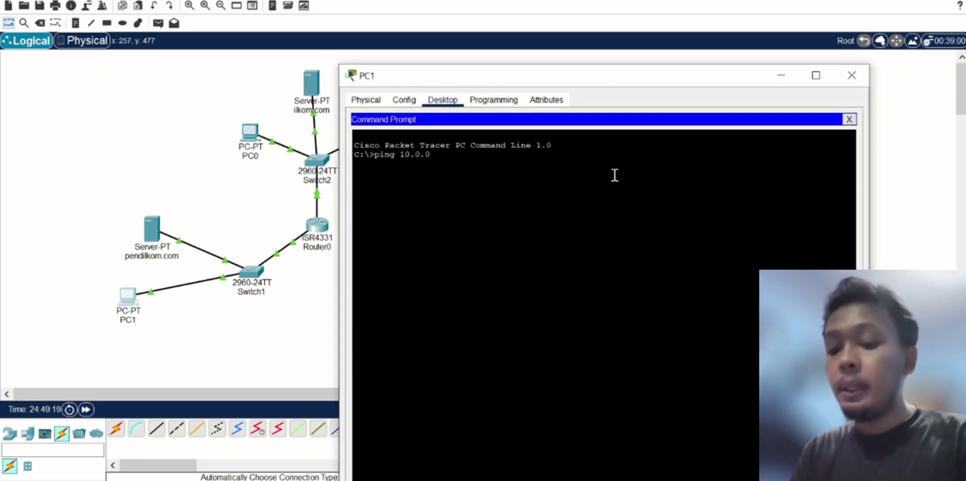
pyautogui.write('.2')
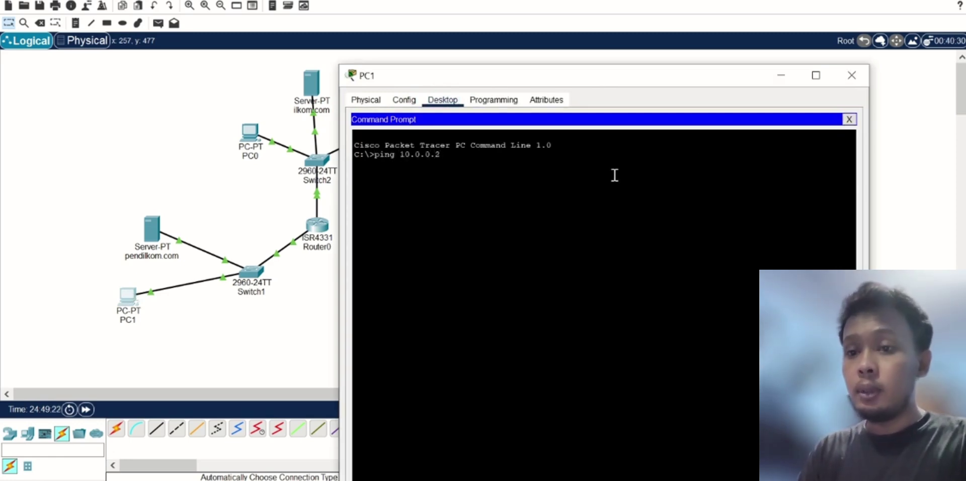
pyautogui.press('Return')
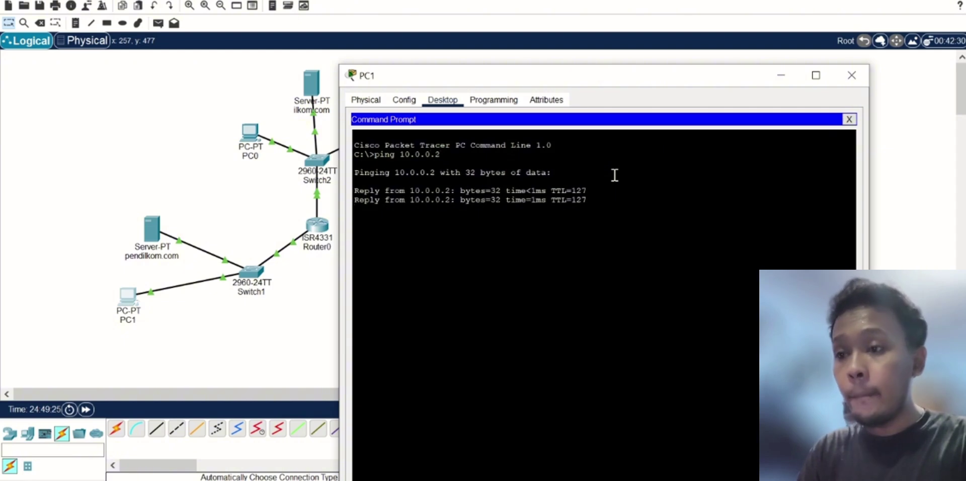
pyautogui.click(852, 75)
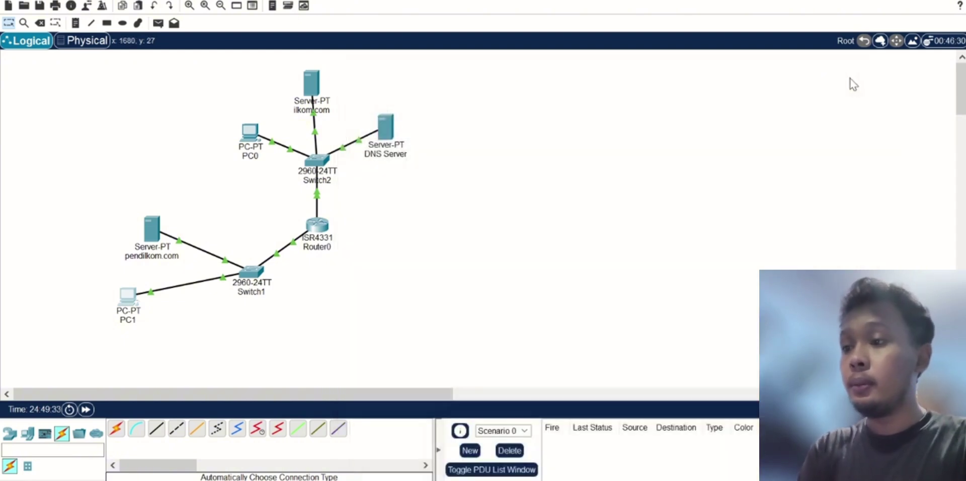
# Step: Check the third task on the assignment page and load ilkom.com in PC1's web browser
pyautogui.hotkey('alt', 'Tab')
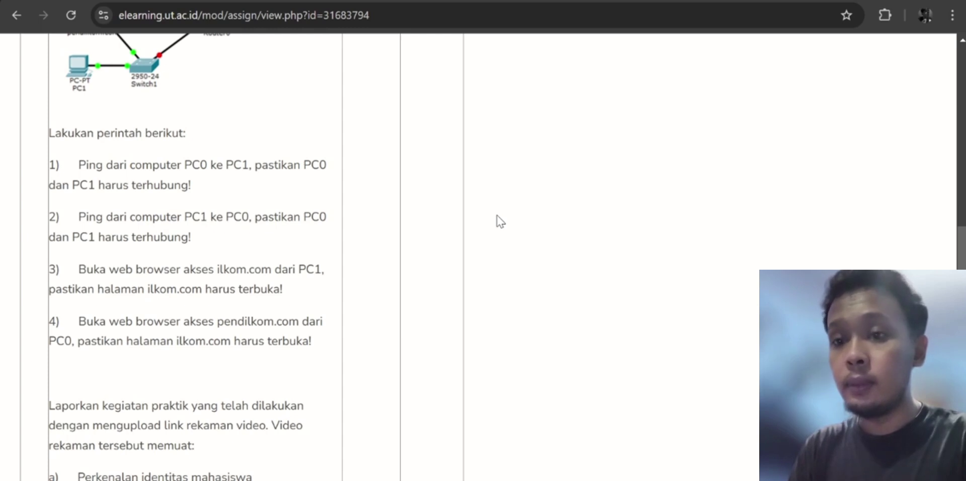
pyautogui.hotkey('alt', 'Tab')
pyautogui.click(128, 297)
pyautogui.click(790, 45)
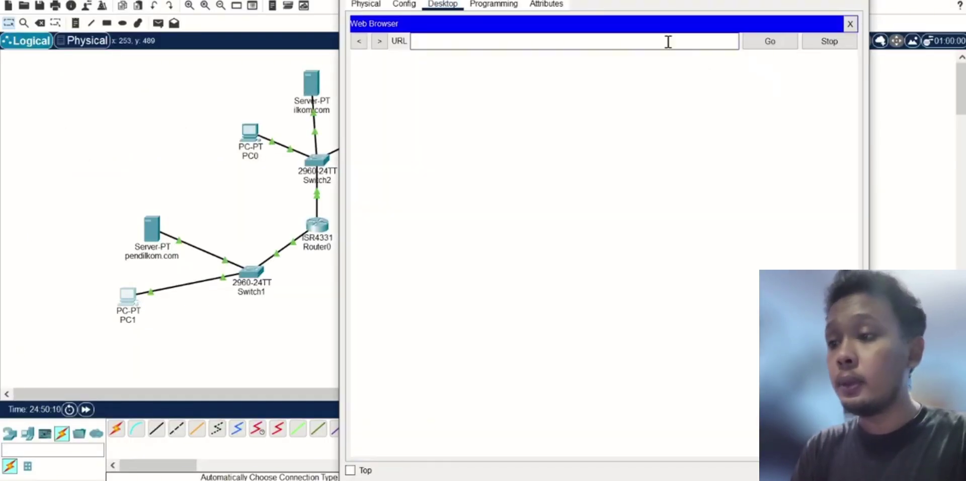
pyautogui.click(668, 42)
pyautogui.write('ilkom.com')
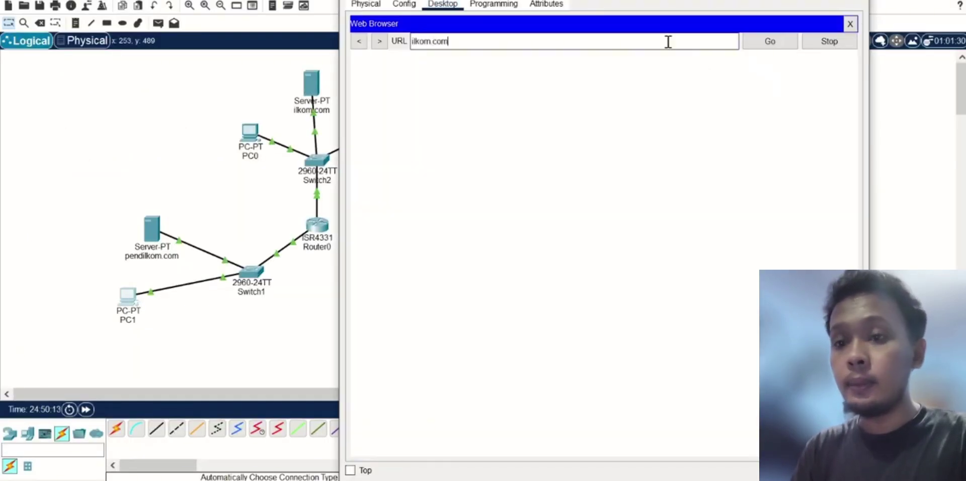
pyautogui.press('Return')
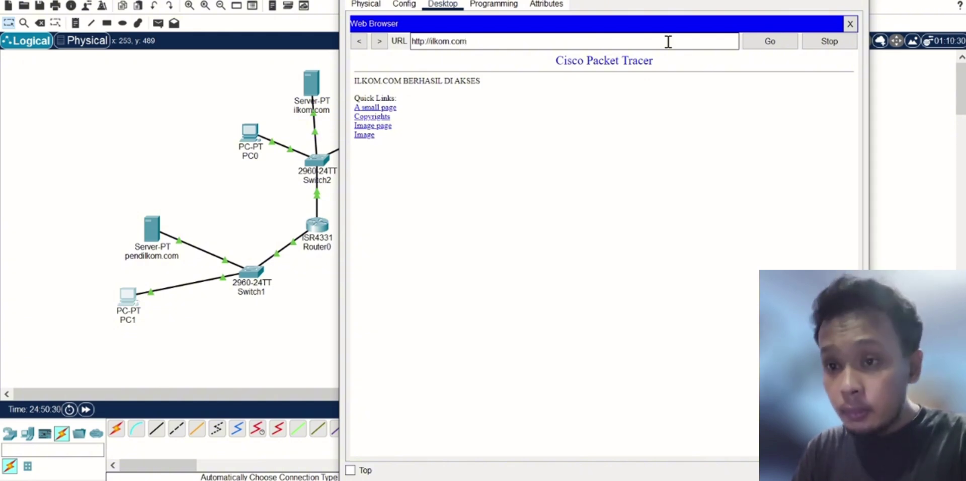
# Step: Check the fourth task on the assignment page, load pendilkom.com in PC0's web browser and close PC0's window
pyautogui.hotkey('alt', 'Tab')
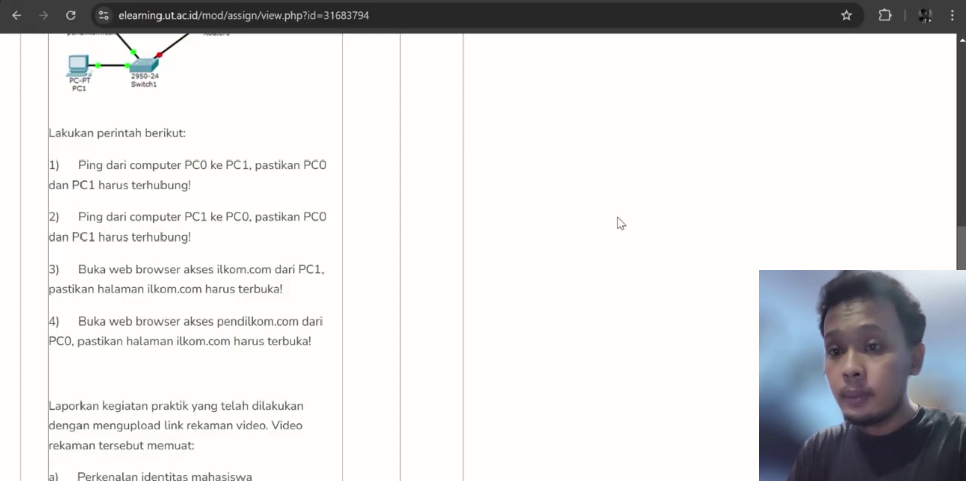
pyautogui.hotkey('alt', 'Tab')
pyautogui.click(259, 135)
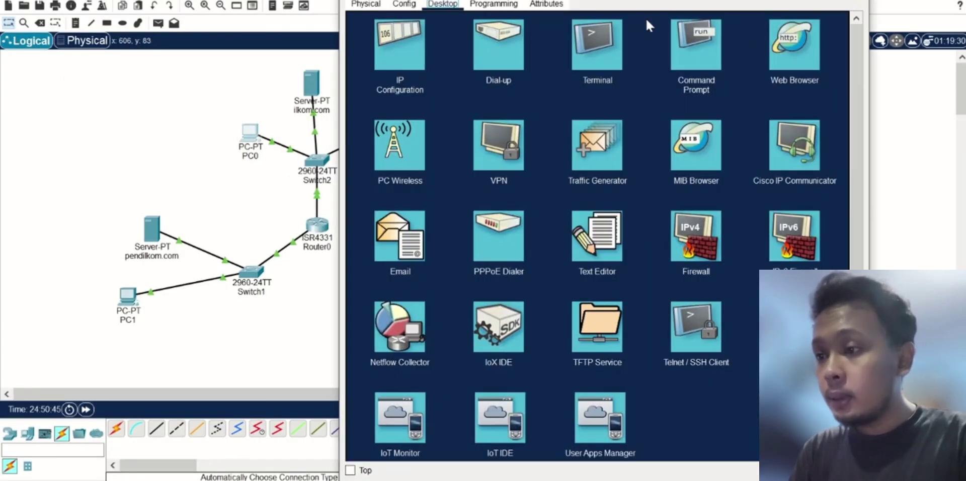
pyautogui.click(799, 77)
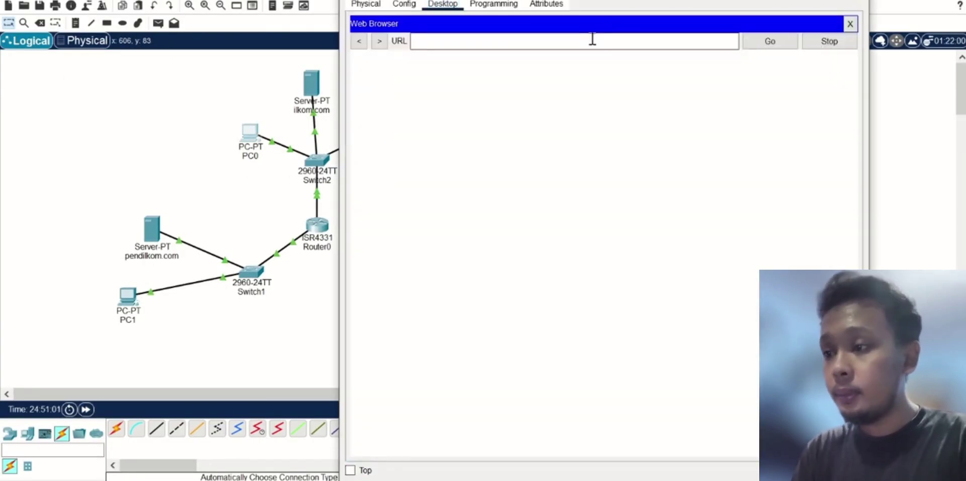
pyautogui.write('pendilkom.com')
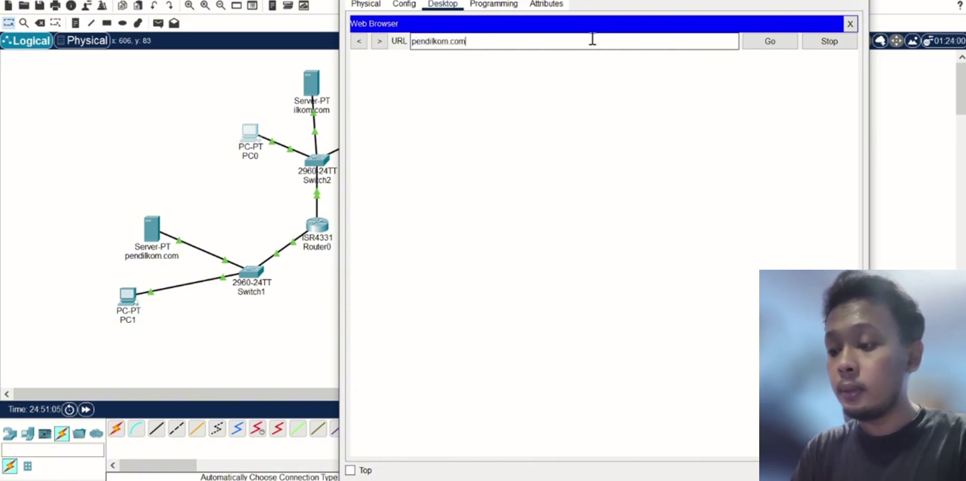
pyautogui.press('Return')
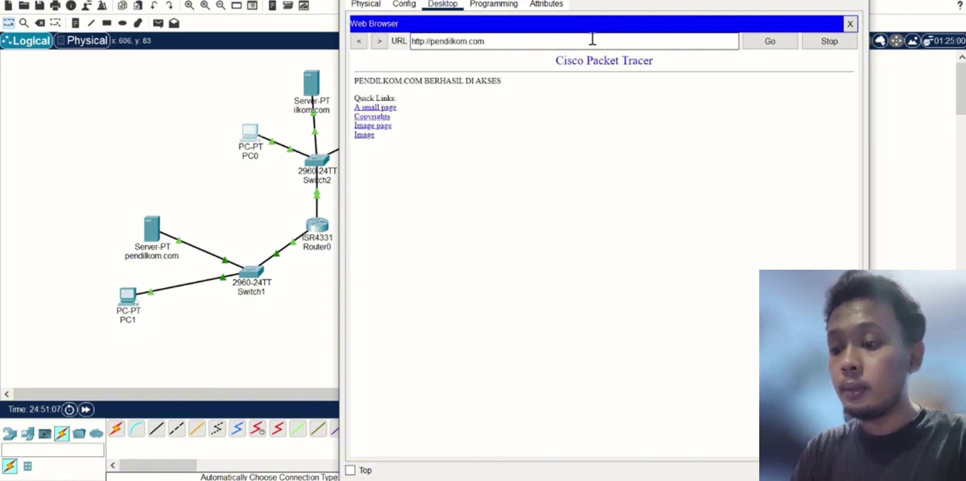
pyautogui.moveTo(694, 0); pyautogui.dragTo(687, 23)
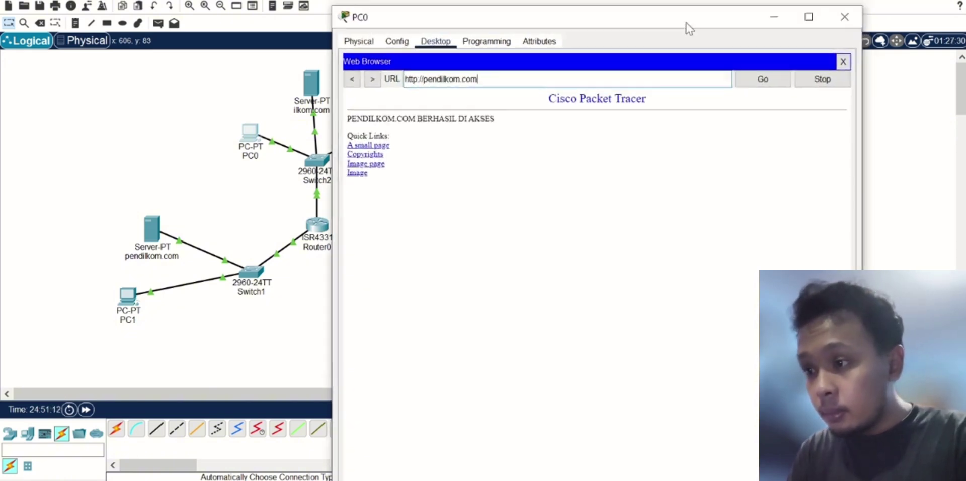
pyautogui.click(847, 15)
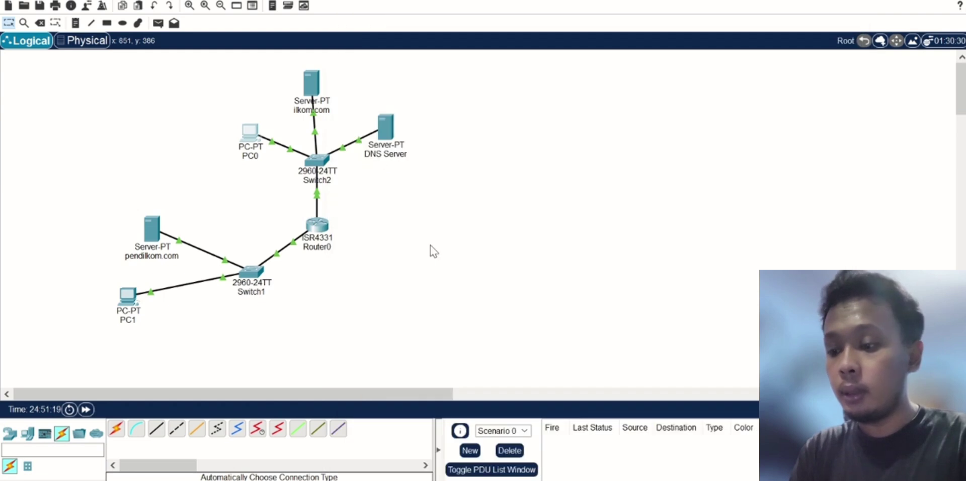